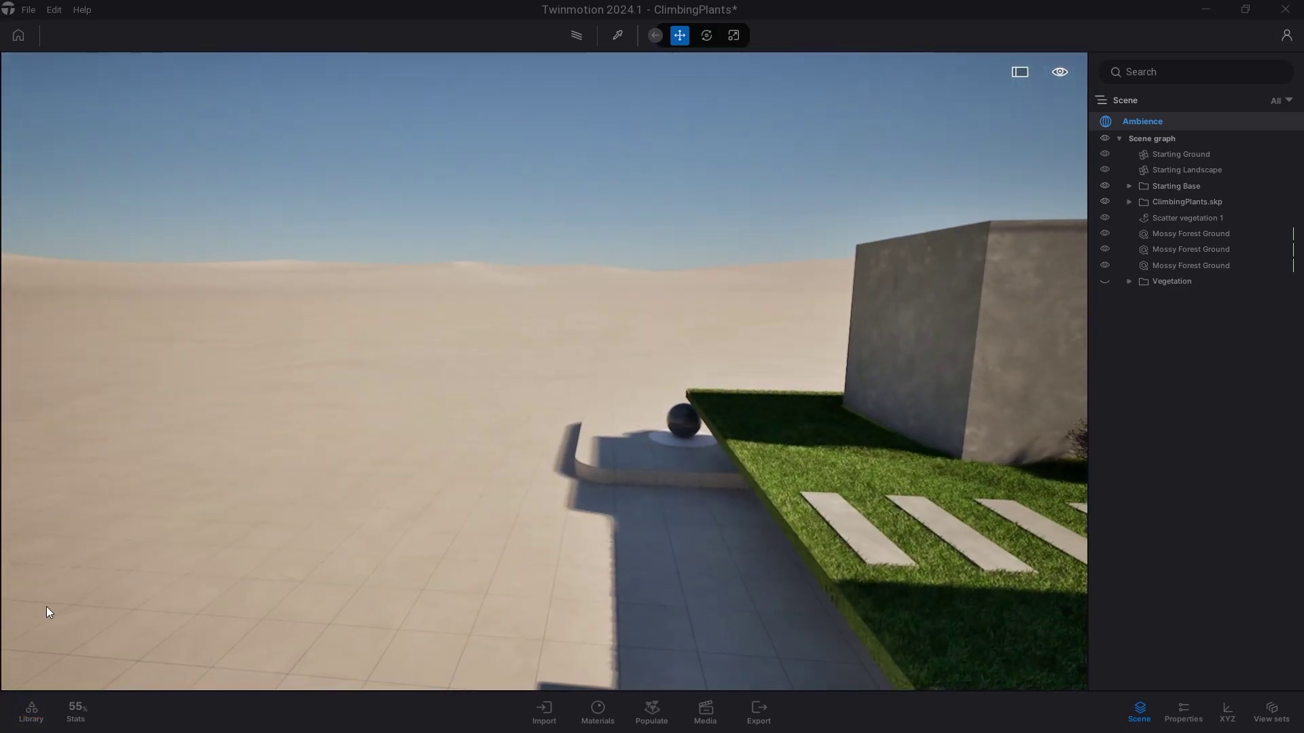
# - Drag an English Ivy from Megascans 3D plants > Climber into the scene and focus English Ivy 12
pyautogui.click(31, 714)
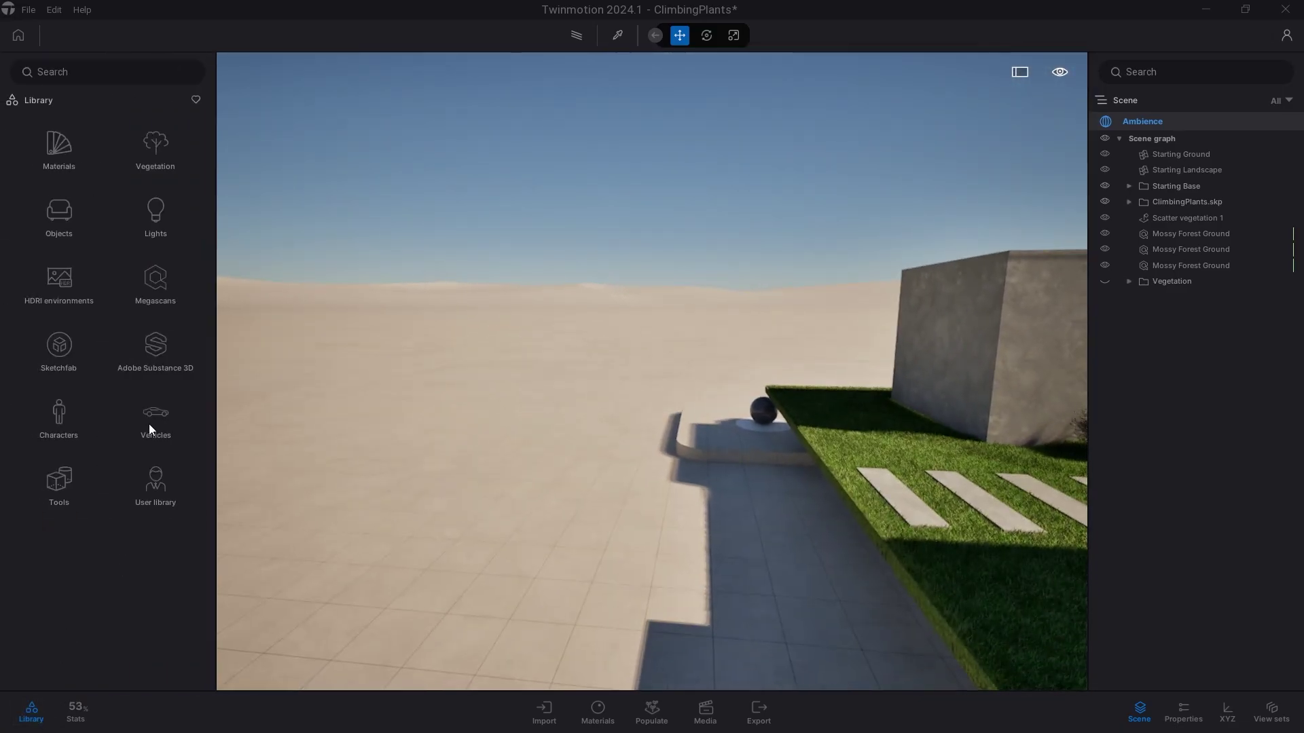
pyautogui.click(152, 285)
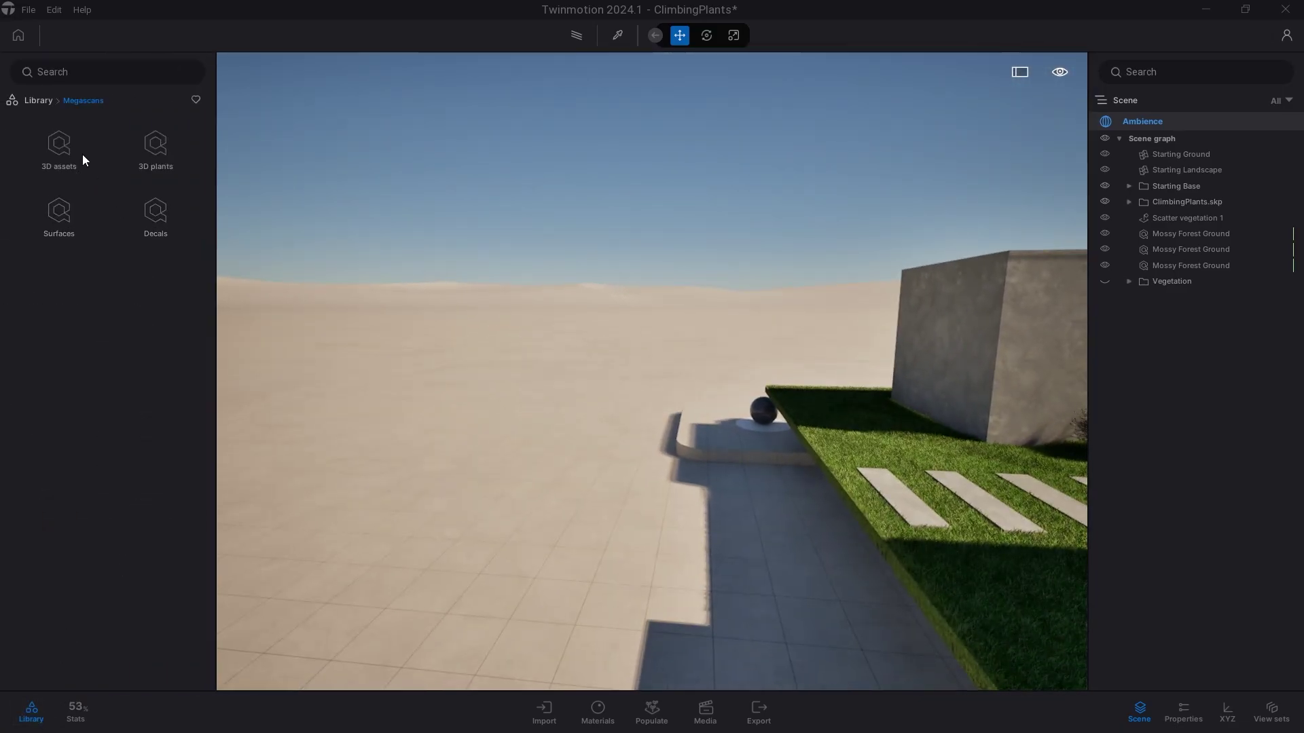
pyautogui.click(151, 146)
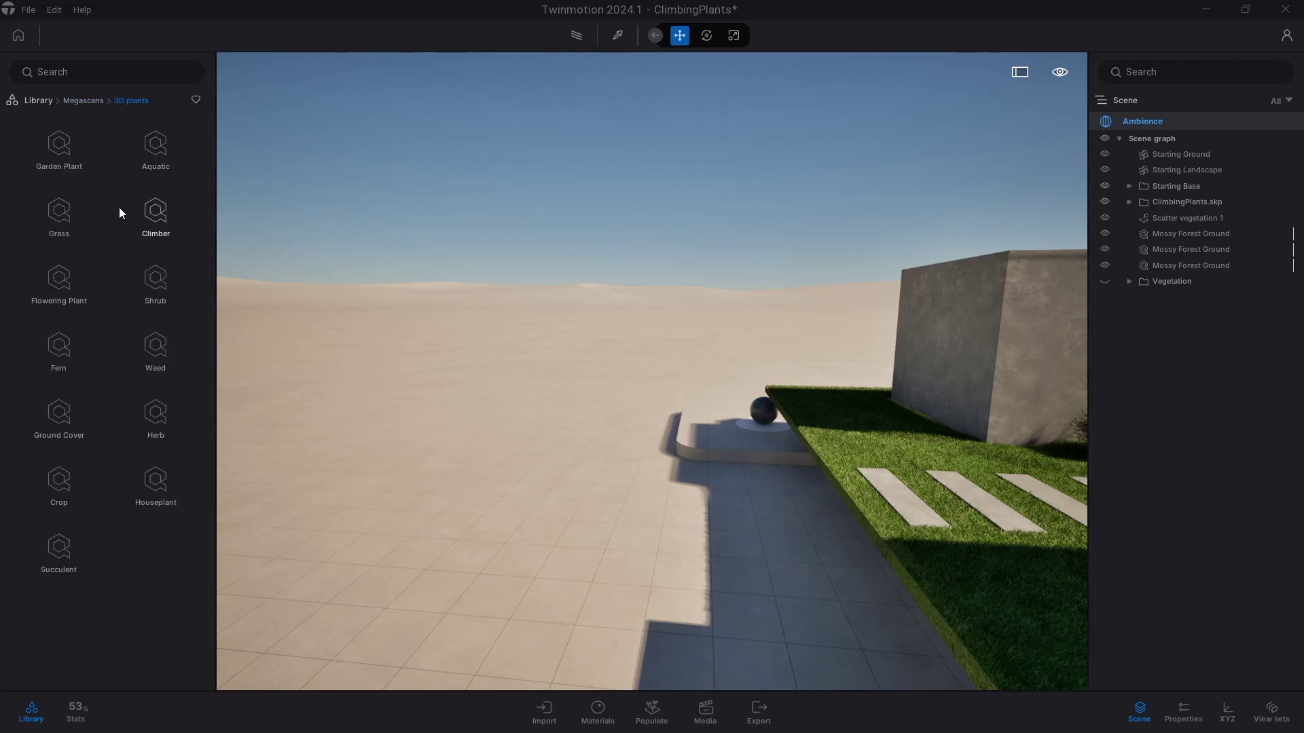
pyautogui.click(158, 220)
pyautogui.moveTo(155, 271)
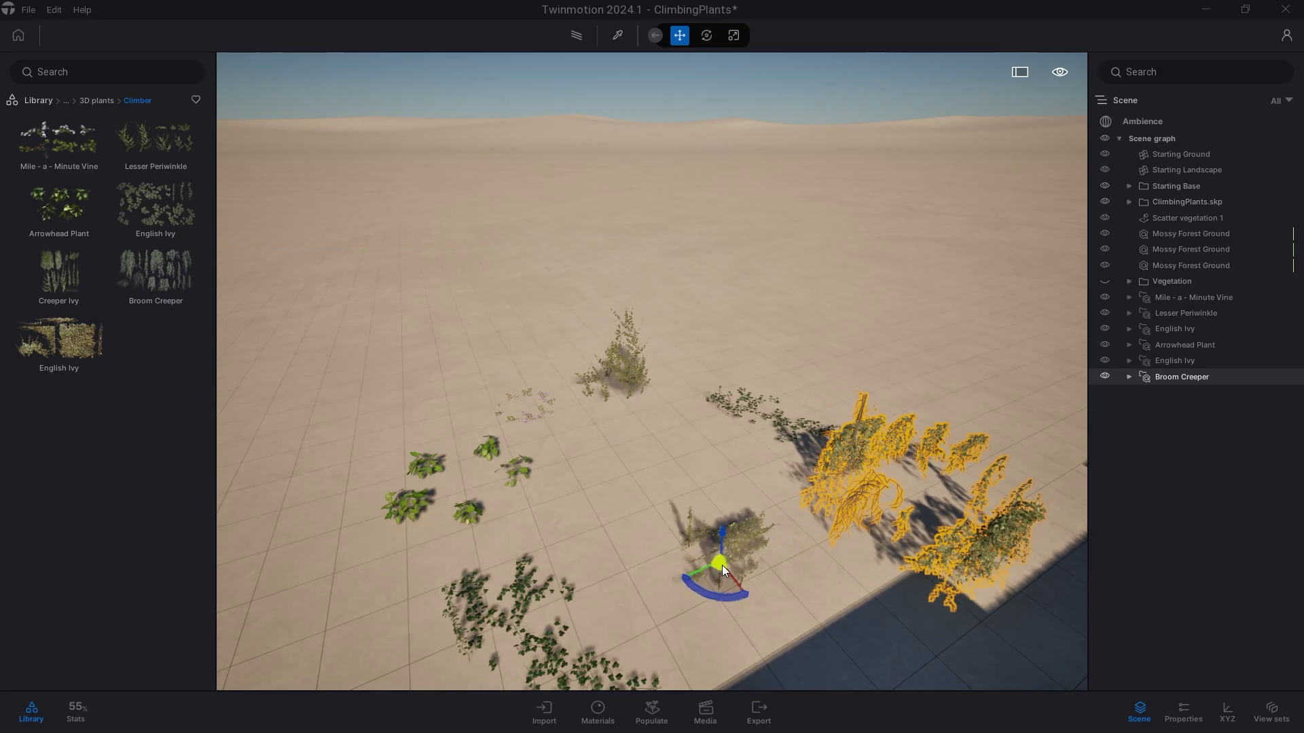
pyautogui.moveTo(722, 566); pyautogui.dragTo(716, 568)
pyautogui.scroll(5, 720, 569)
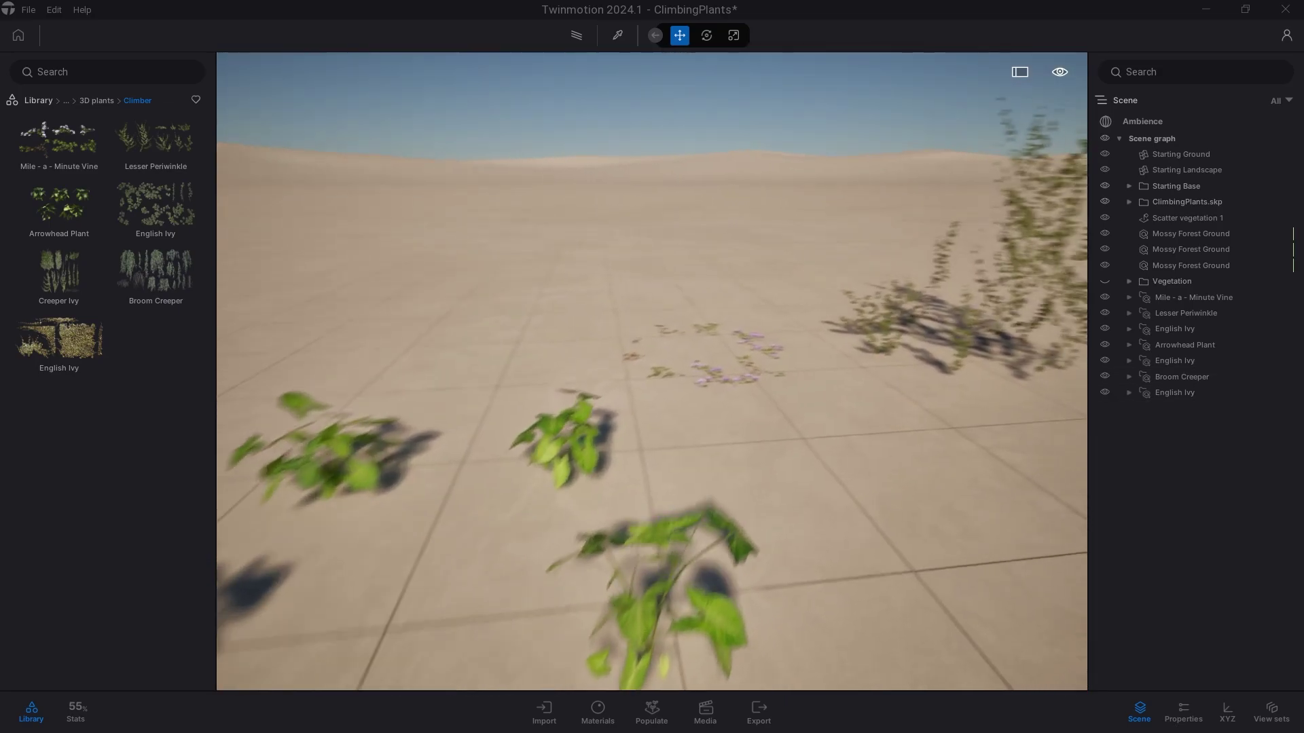
pyautogui.doubleClick(1189, 347)
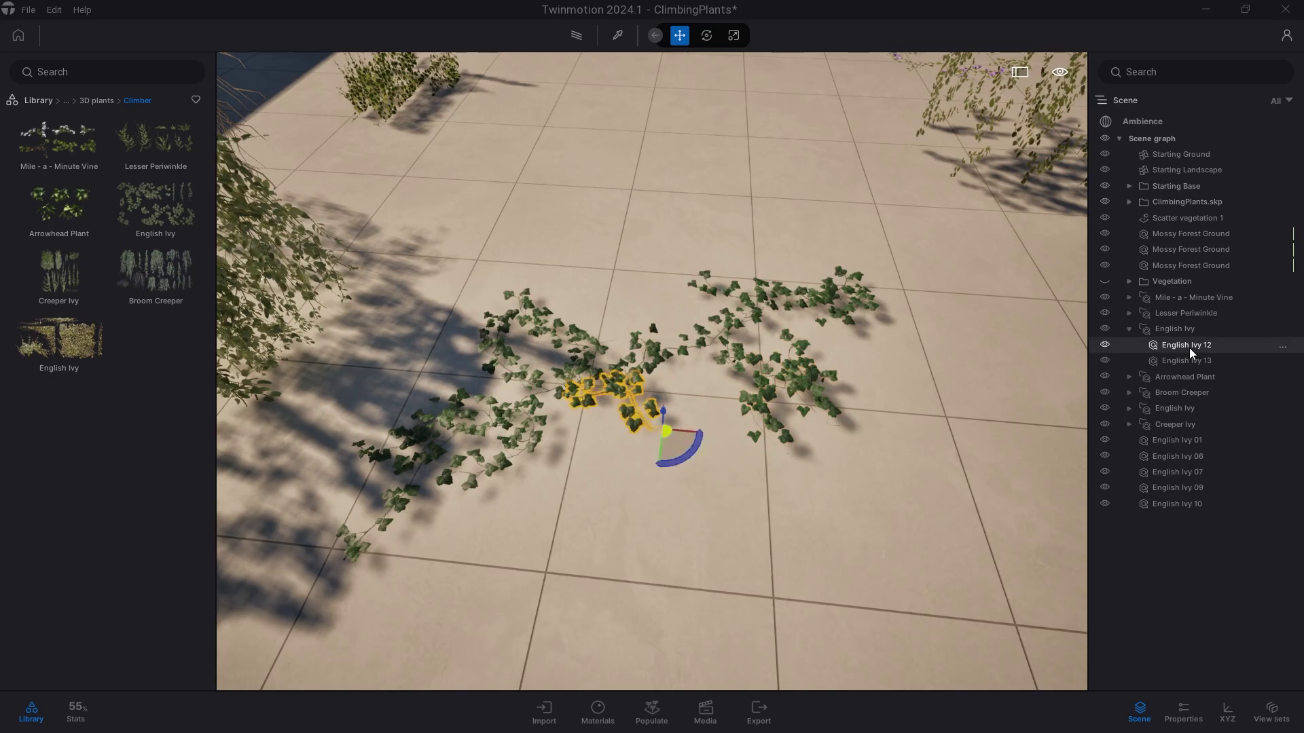
# - Move English Ivy 12 out of its group and delete English Ivy 13
pyautogui.moveTo(1188, 348); pyautogui.dragTo(1181, 514)
pyautogui.click(1182, 343)
pyautogui.press('Delete')
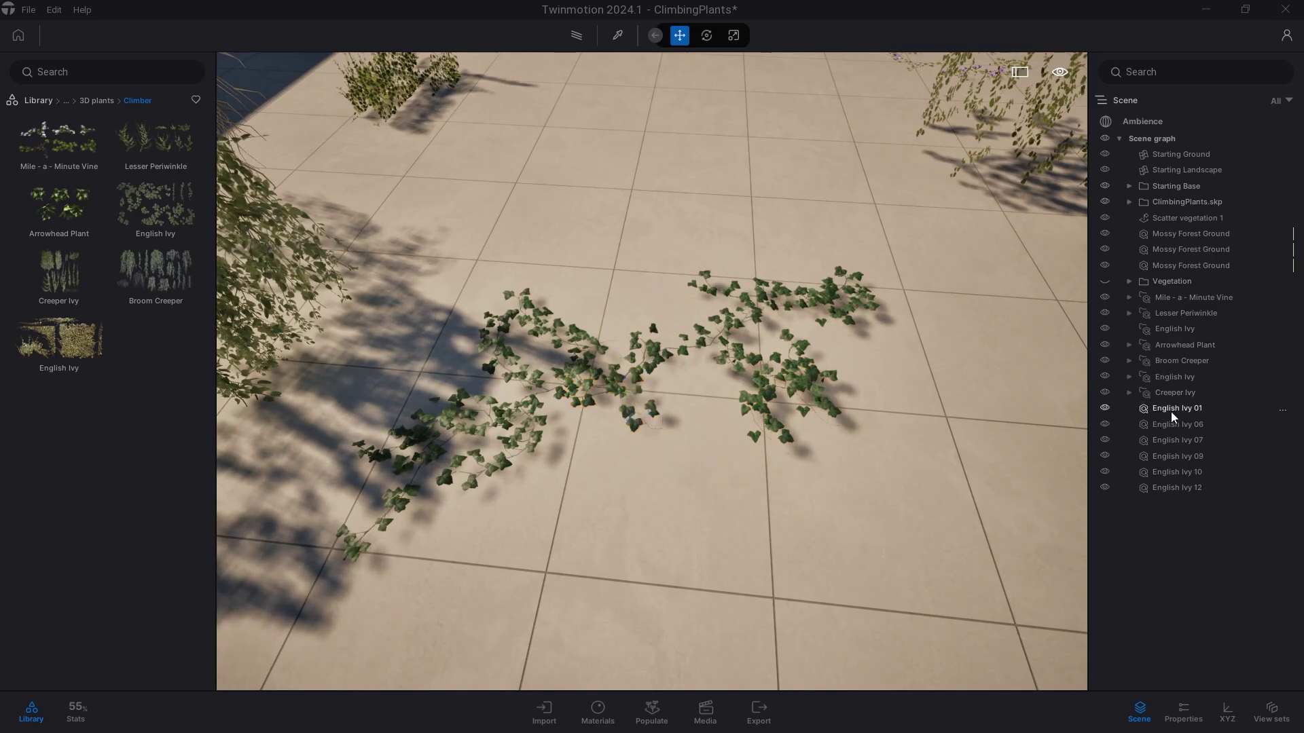
pyautogui.click(1170, 412)
pyautogui.click(41, 101)
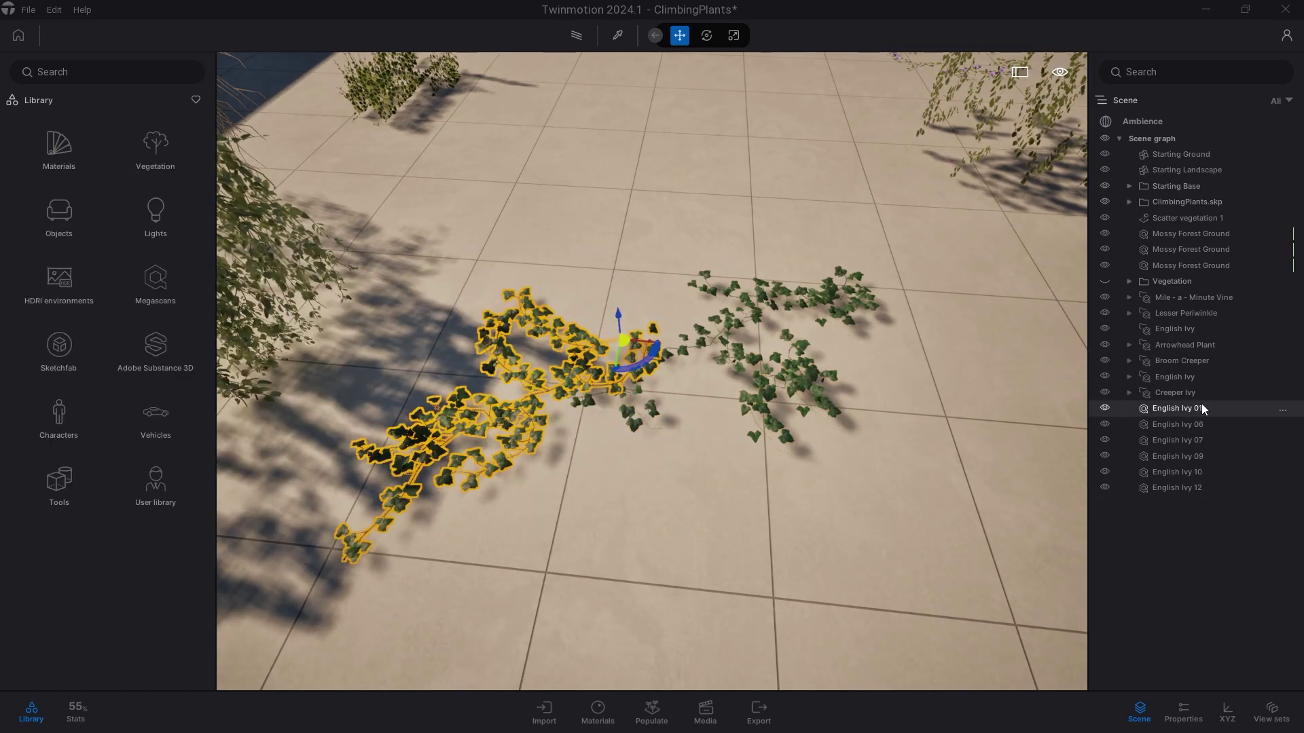
# - Add English Ivy 01, 06, 07, 09, 10 and 12 to the user library
pyautogui.rightClick(1185, 406)
pyautogui.click(1168, 429)
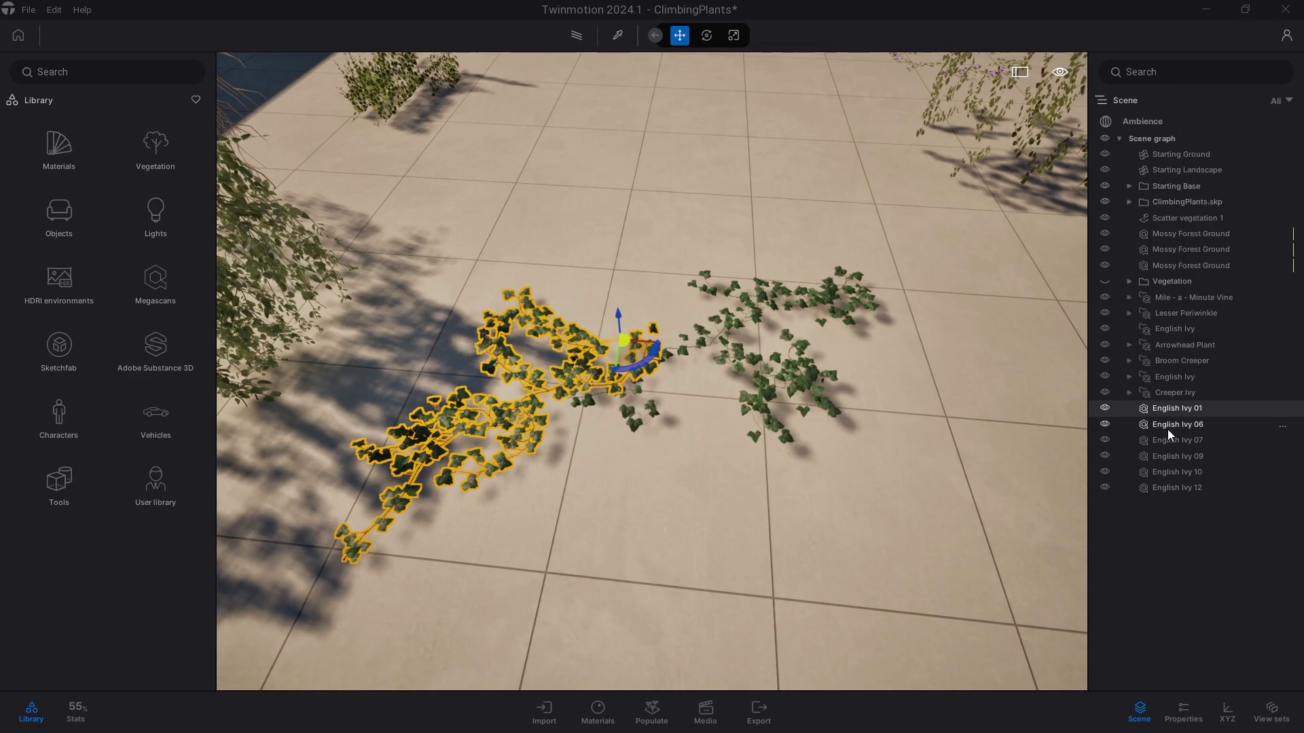
pyautogui.rightClick(1167, 429)
pyautogui.click(1163, 445)
pyautogui.rightClick(1166, 440)
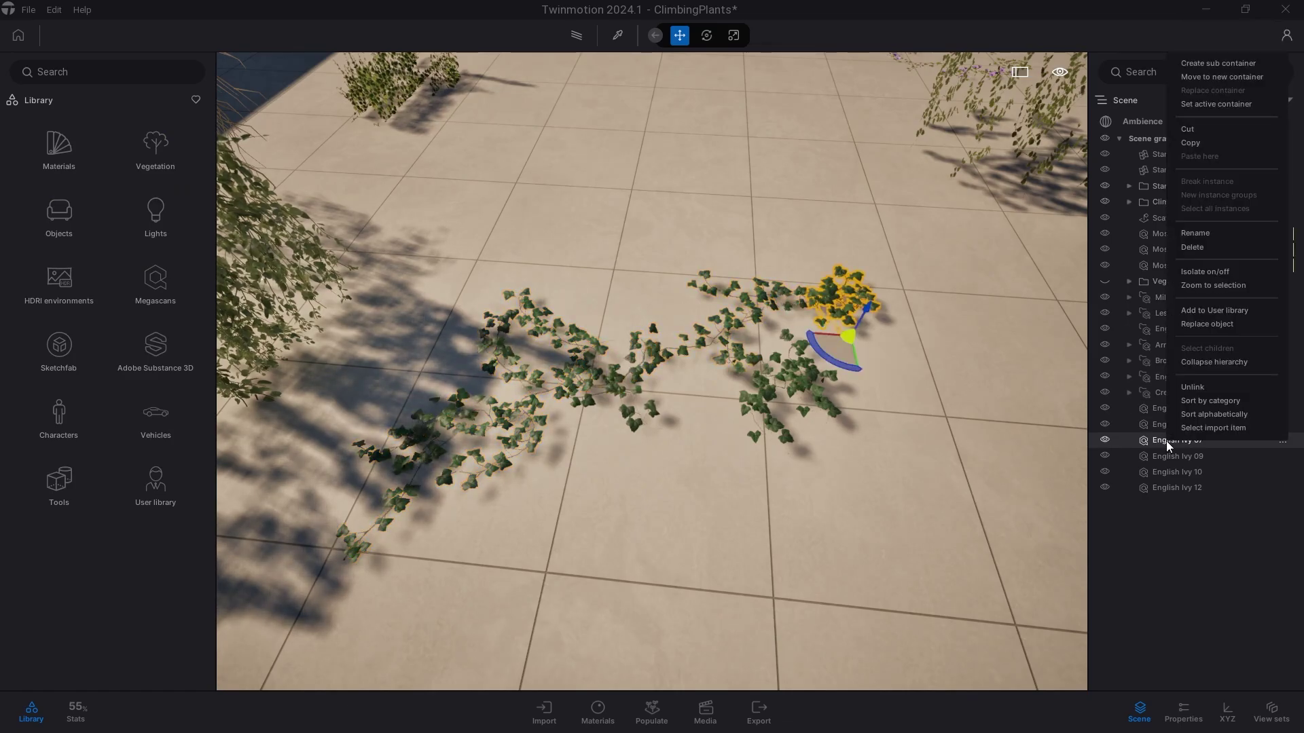
pyautogui.click(1165, 454)
pyautogui.rightClick(1165, 455)
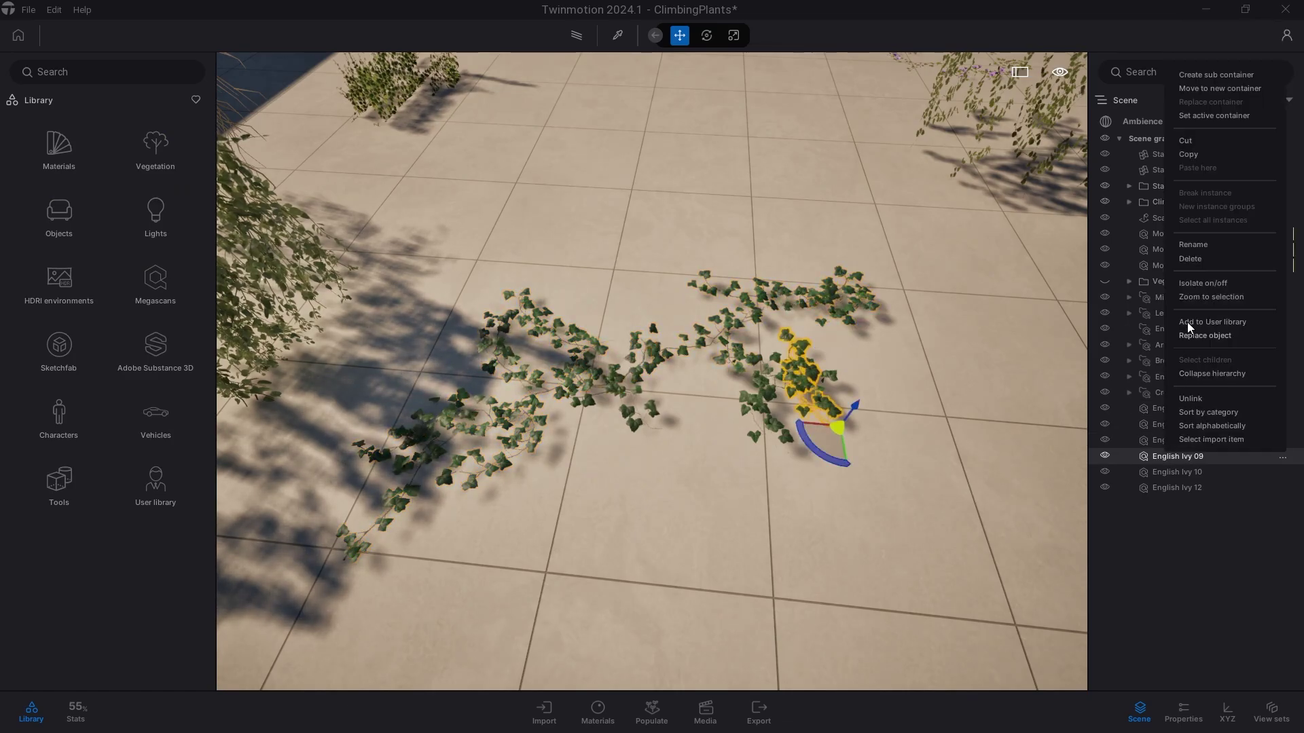
pyautogui.click(1164, 472)
pyautogui.rightClick(1164, 472)
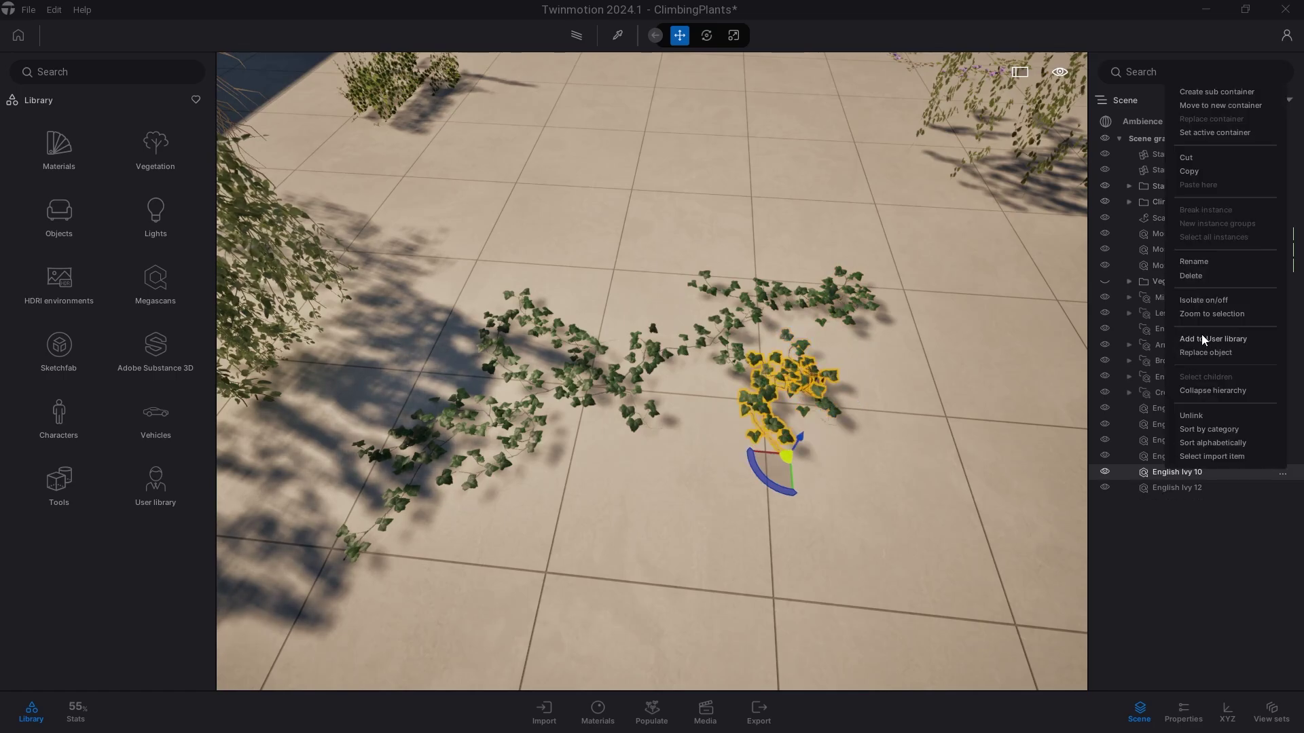
pyautogui.click(1160, 485)
pyautogui.rightClick(1160, 485)
pyautogui.click(1202, 355)
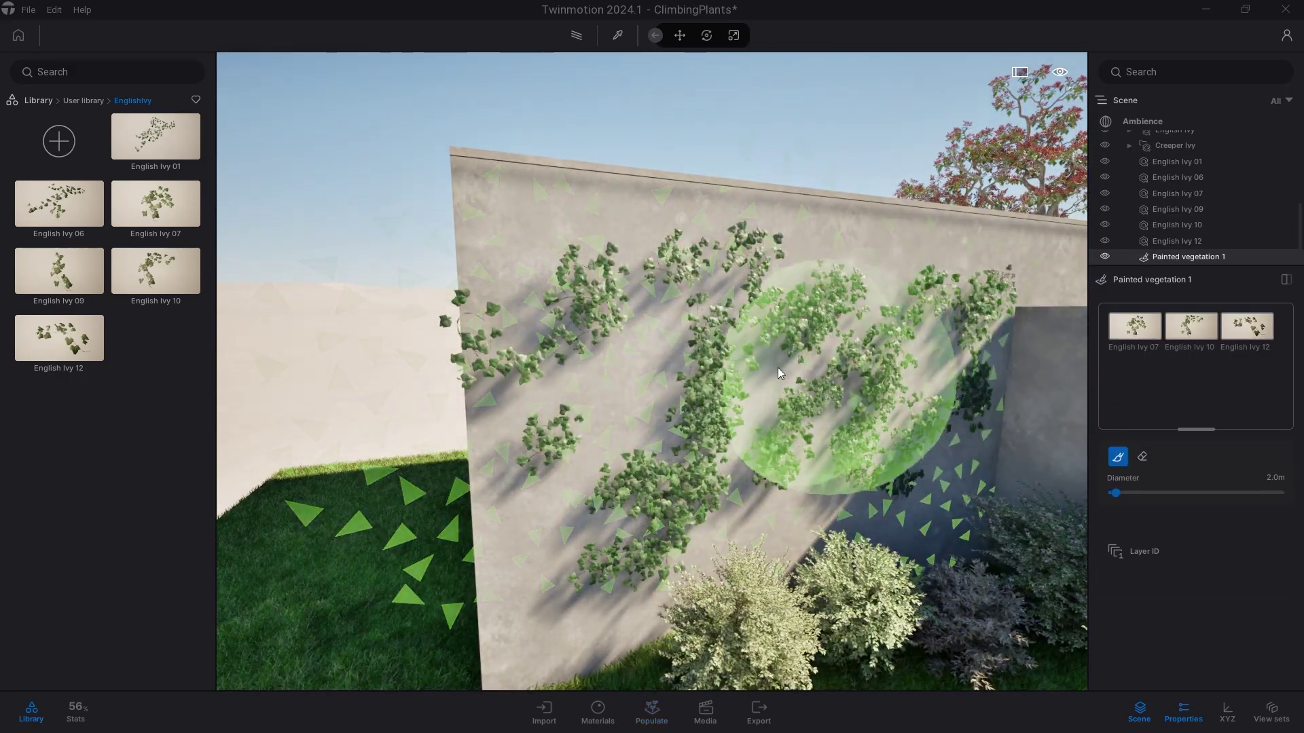
# - Paint ivy across the wall, then erase and repaint its left part
pyautogui.moveTo(685, 428); pyautogui.dragTo(885, 427)
pyautogui.click(1142, 456)
pyautogui.moveTo(541, 355); pyautogui.dragTo(477, 336)
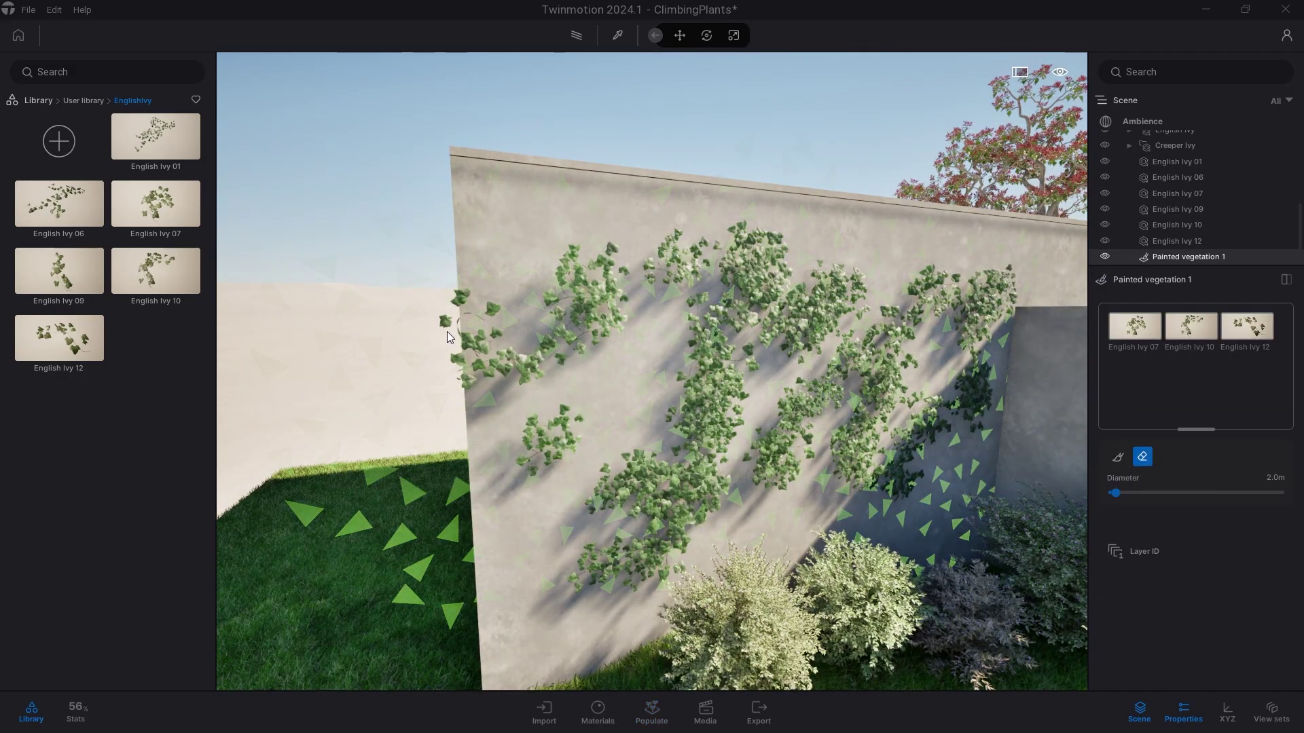
pyautogui.click(1118, 456)
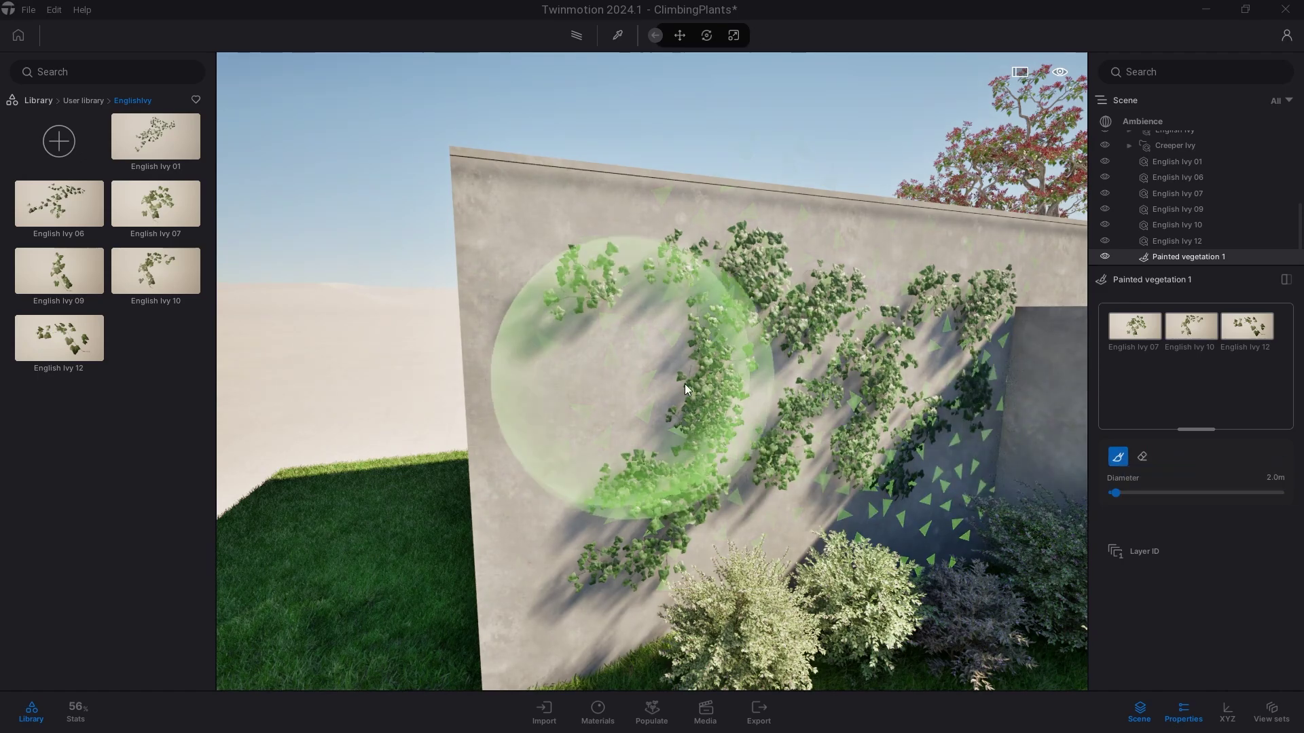
pyautogui.moveTo(685, 384); pyautogui.dragTo(649, 397)
pyautogui.press('Escape')
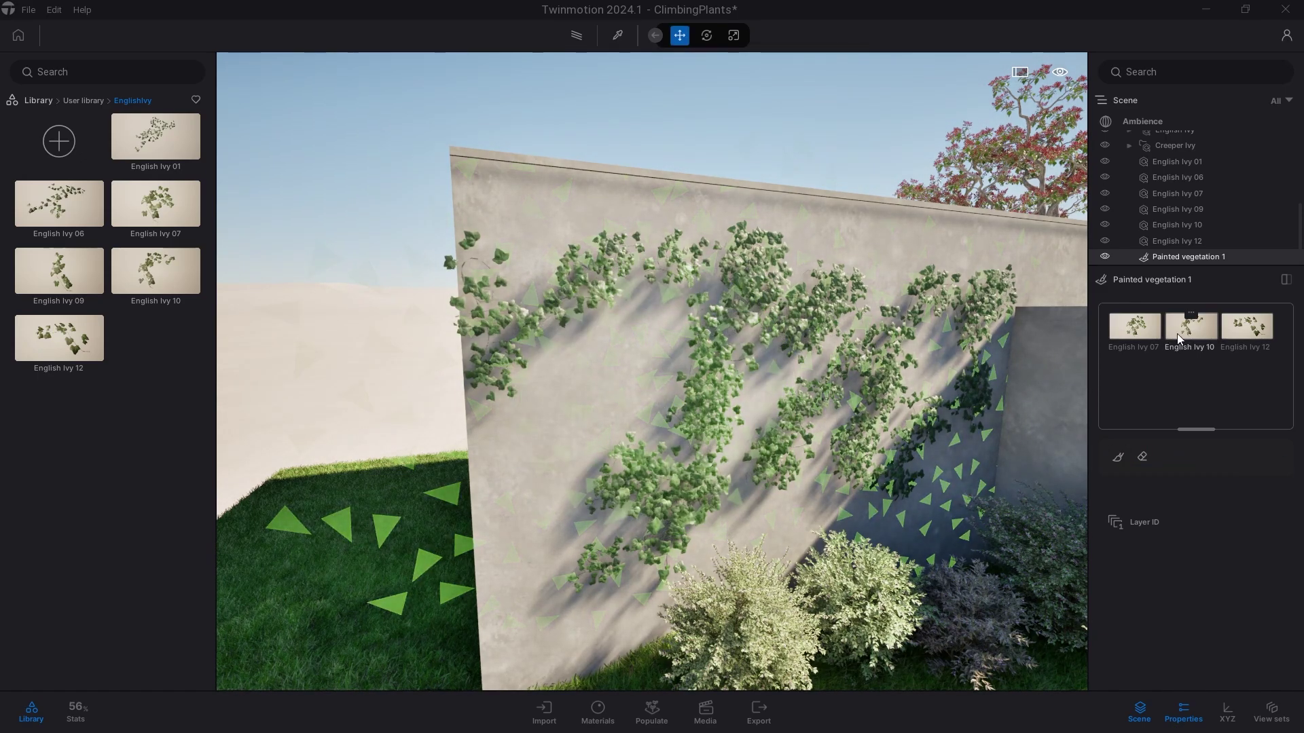
# - Set the painted ivy density to 100% and the eraser diameter to 1.0m
pyautogui.click(1144, 330)
pyautogui.moveTo(1165, 513); pyautogui.dragTo(1300, 512)
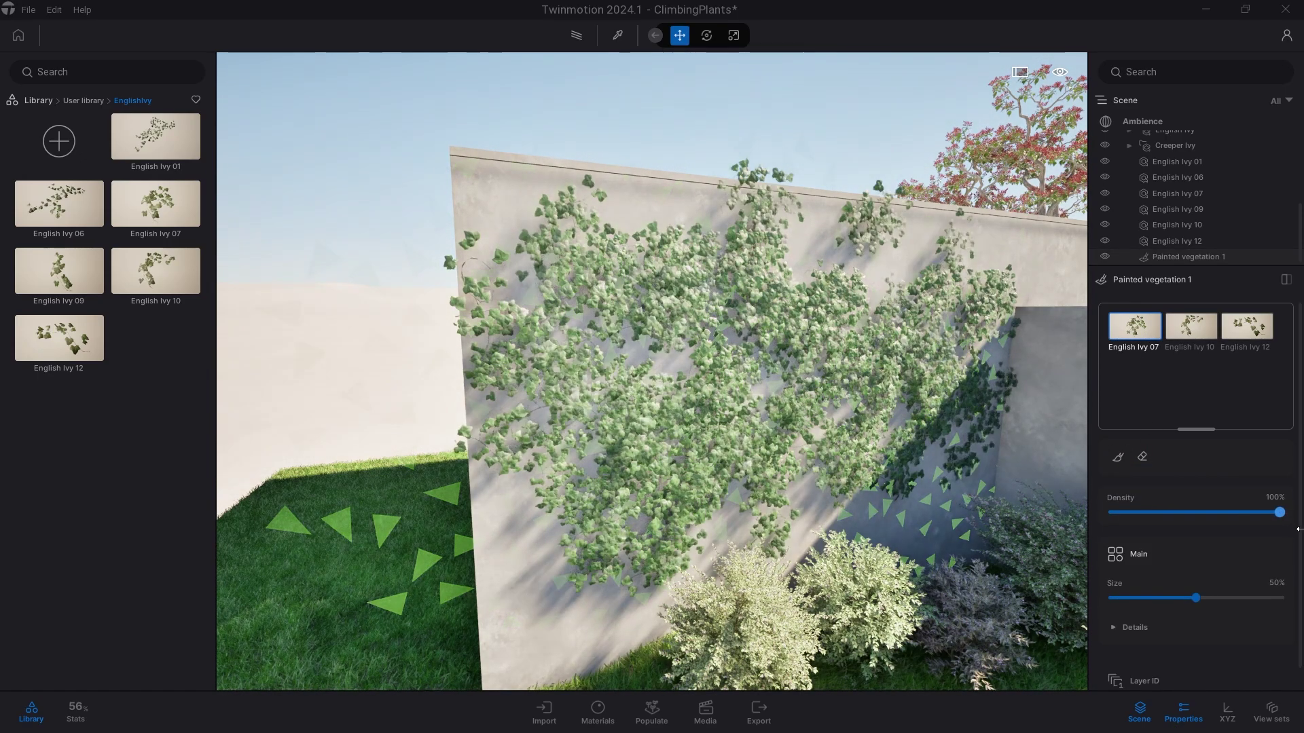
pyautogui.click(1143, 457)
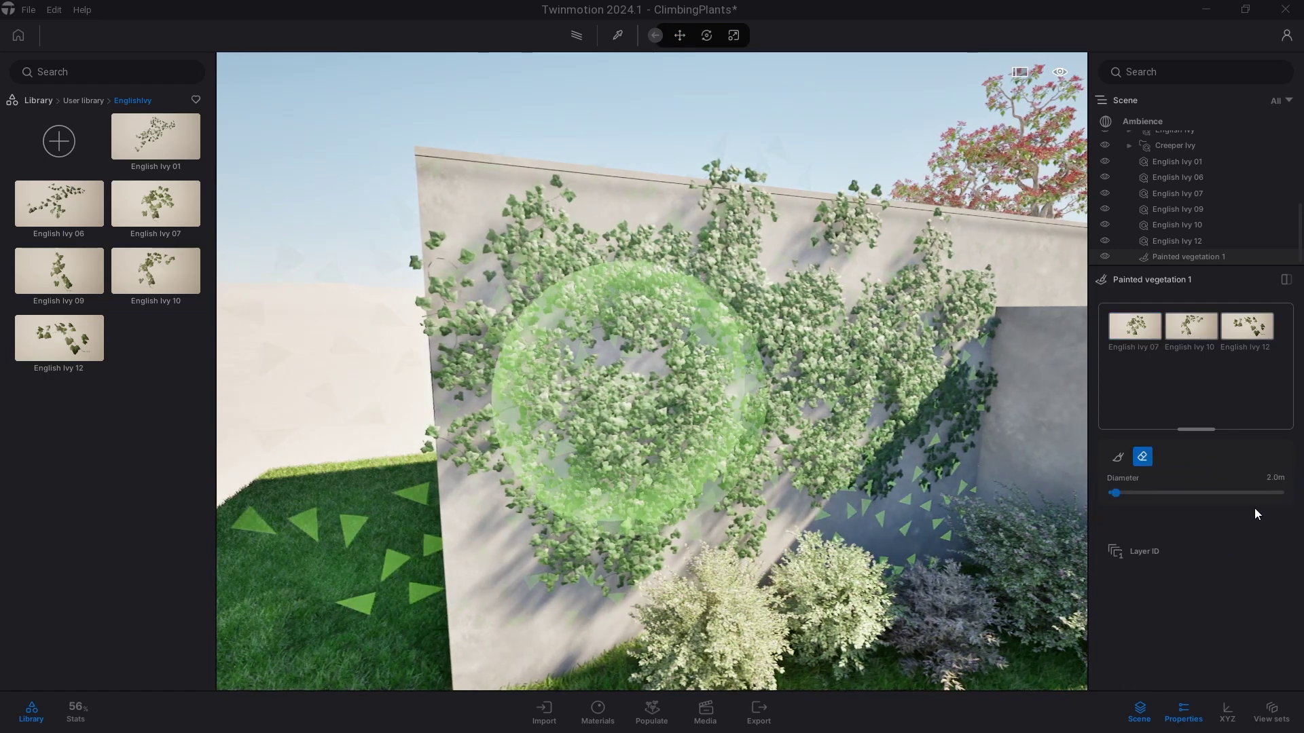
pyautogui.press('Return')
pyautogui.scroll(3, 891, 277)
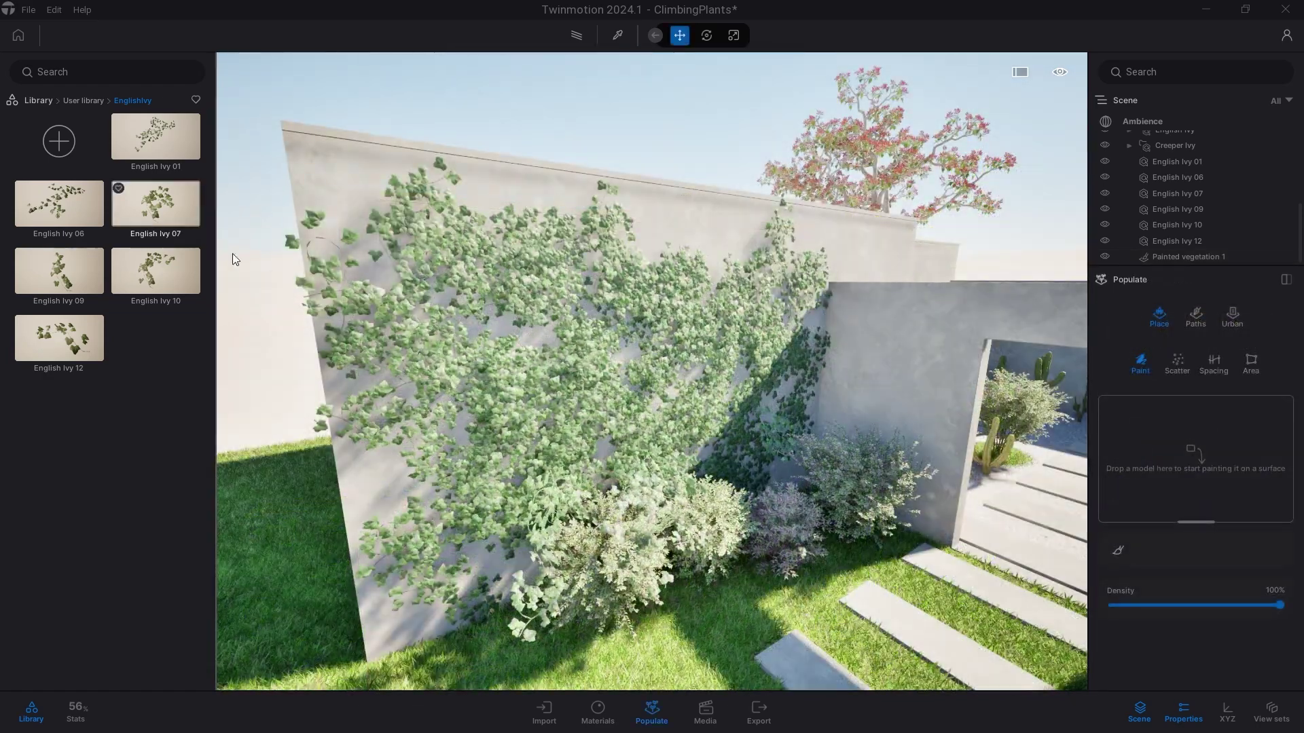
# - Add three ivy pieces to the painting set and paint a second ivy layer on the wall
pyautogui.moveTo(156, 204); pyautogui.dragTo(1171, 459)
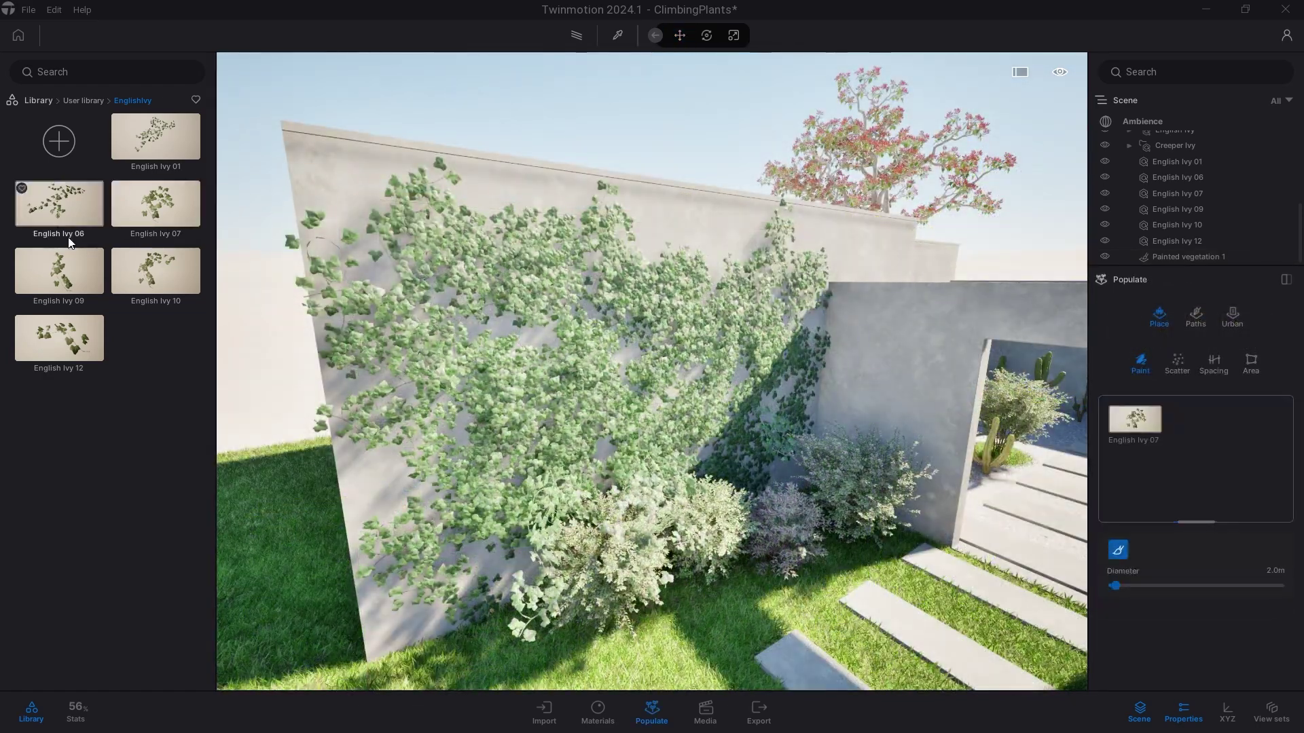
pyautogui.moveTo(156, 271); pyautogui.dragTo(1171, 459)
pyautogui.moveTo(59, 338); pyautogui.dragTo(1100, 464)
pyautogui.moveTo(678, 350); pyautogui.dragTo(711, 373)
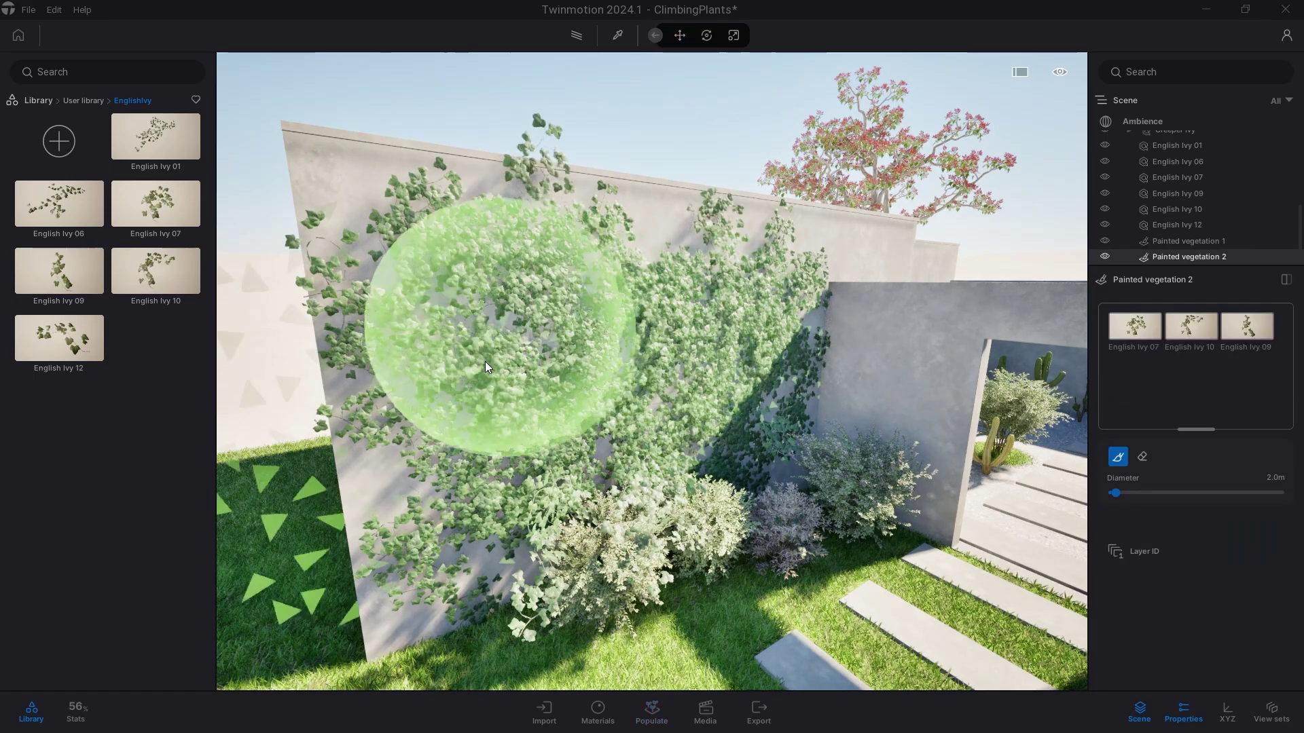
# - Activate the Eraser and place English Ivy 01 and 07 sprigs on the wall
pyautogui.click(1142, 457)
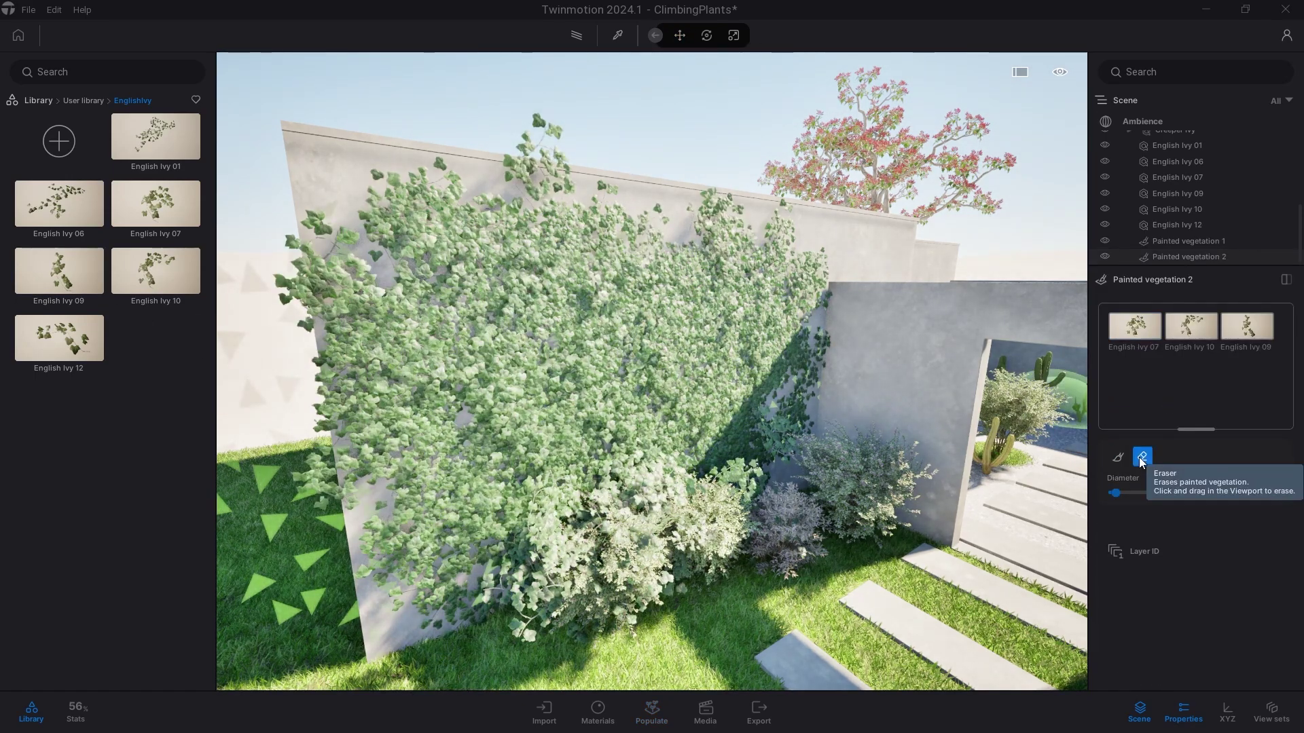
pyautogui.click(1273, 478)
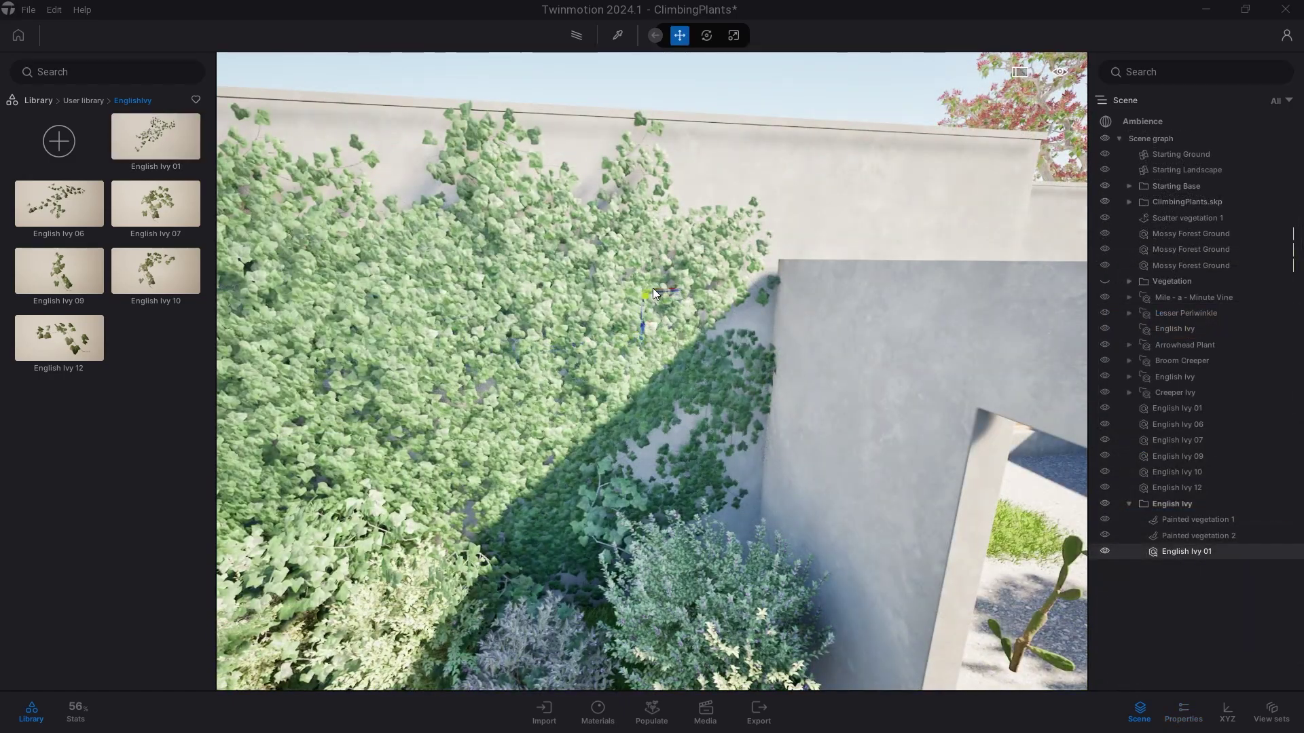
pyautogui.moveTo(151, 139); pyautogui.dragTo(680, 287)
pyautogui.moveTo(142, 196); pyautogui.dragTo(691, 474)
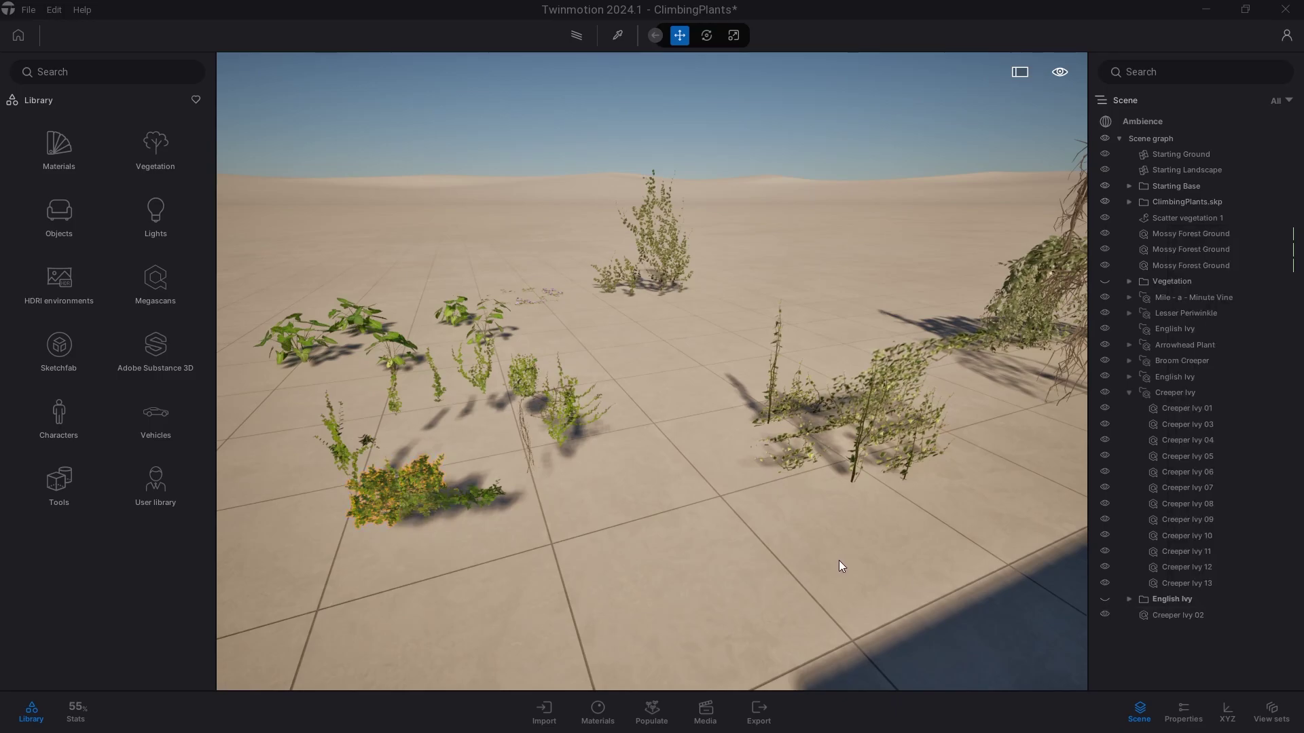
# - Frame Creeper Ivy 02, rotate it -90°, and paint it across the concrete wall
pyautogui.click(1138, 618)
pyautogui.press('f')
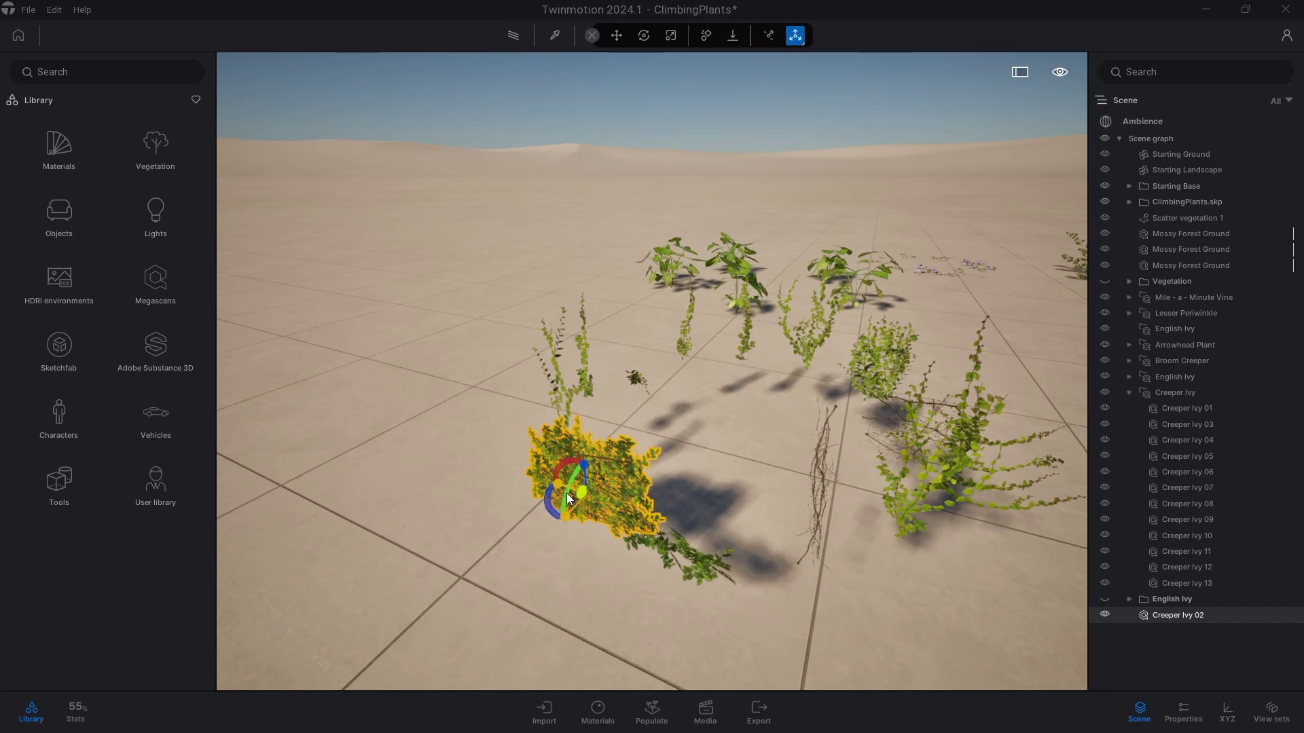
pyautogui.moveTo(567, 492); pyautogui.dragTo(654, 464)
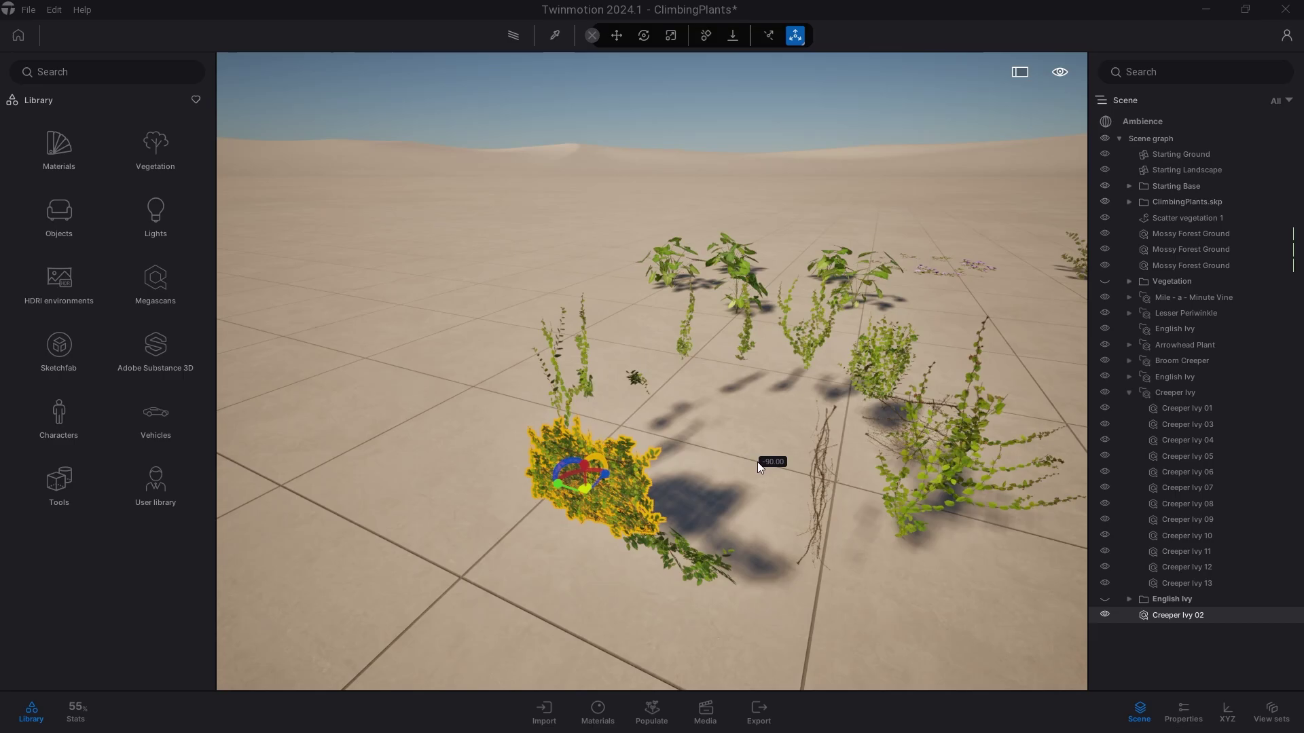
pyautogui.moveTo(743, 463); pyautogui.dragTo(756, 462)
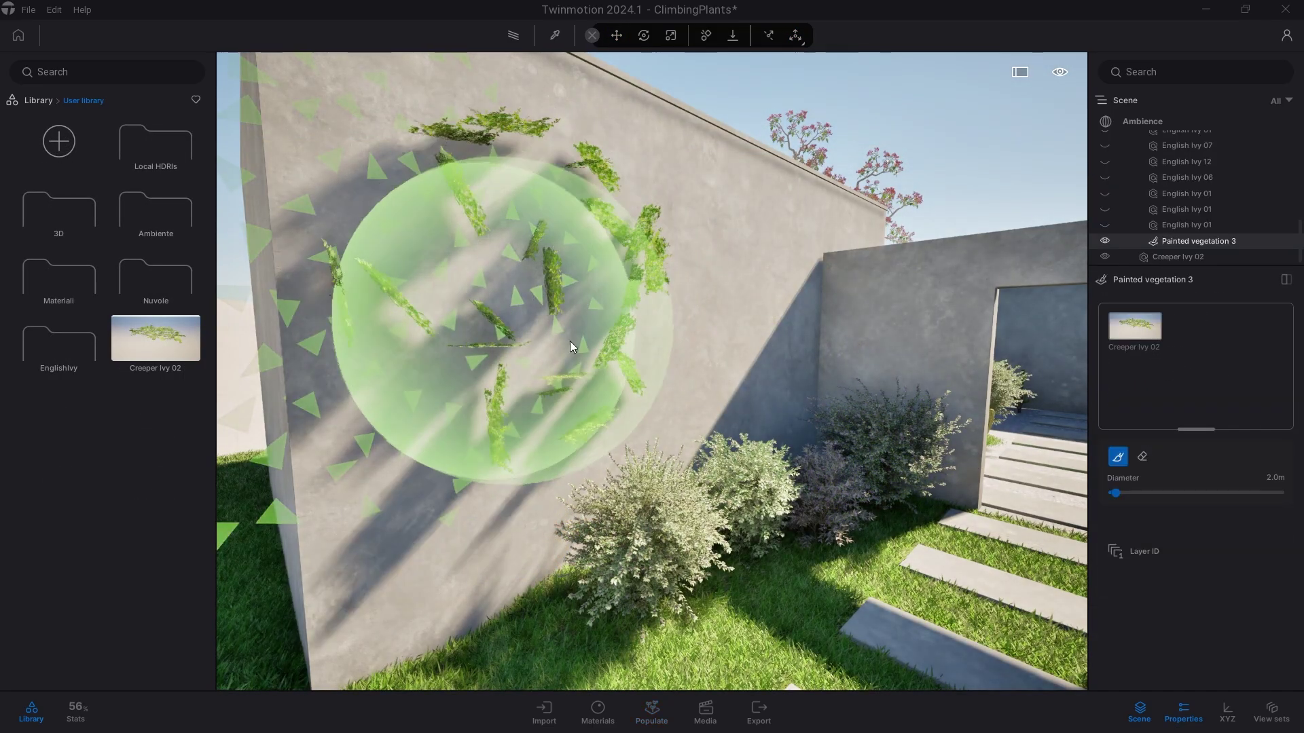
pyautogui.moveTo(570, 341)
pyautogui.mouseDown()
pyautogui.moveTo(771, 319)
pyautogui.moveTo(524, 276)
pyautogui.moveTo(480, 393)
pyautogui.moveTo(594, 372)
pyautogui.mouseUp()
pyautogui.press('Escape')
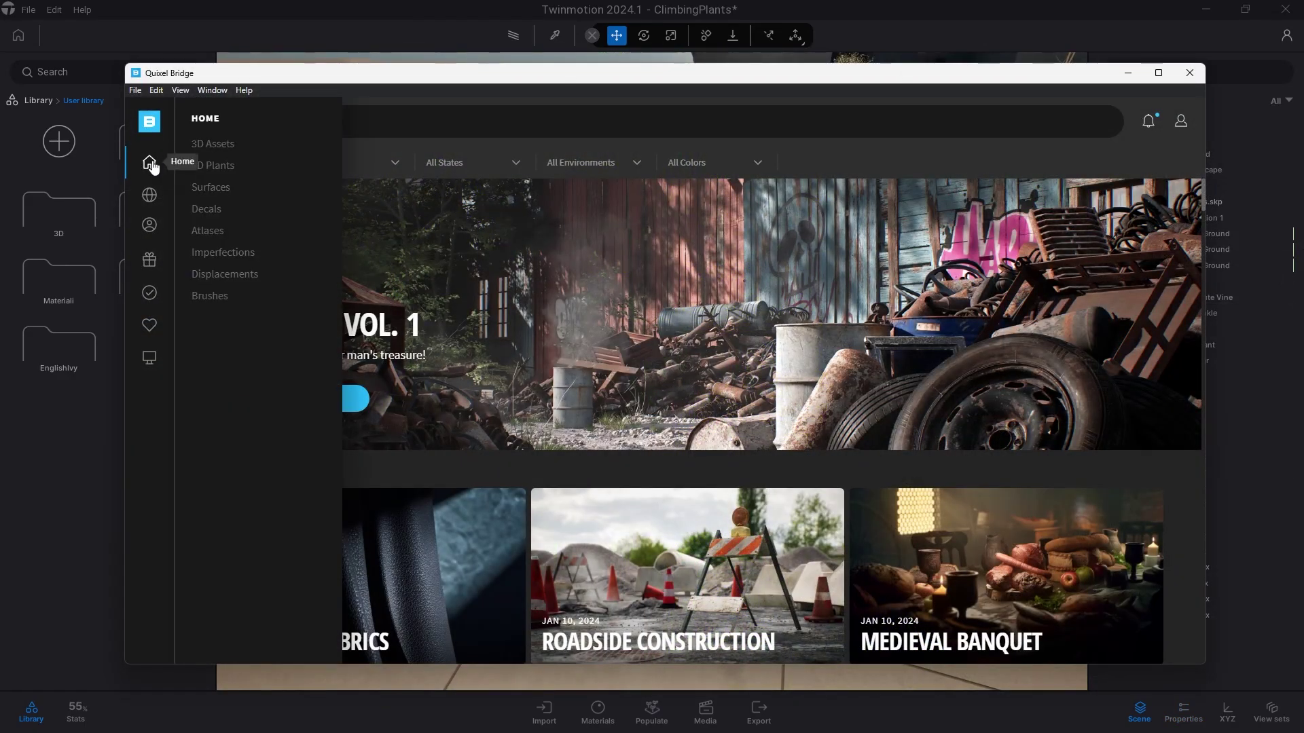
# - Open Creeper Ivy under Bridge's 3D Plants > Climber and go to its files
pyautogui.click(215, 171)
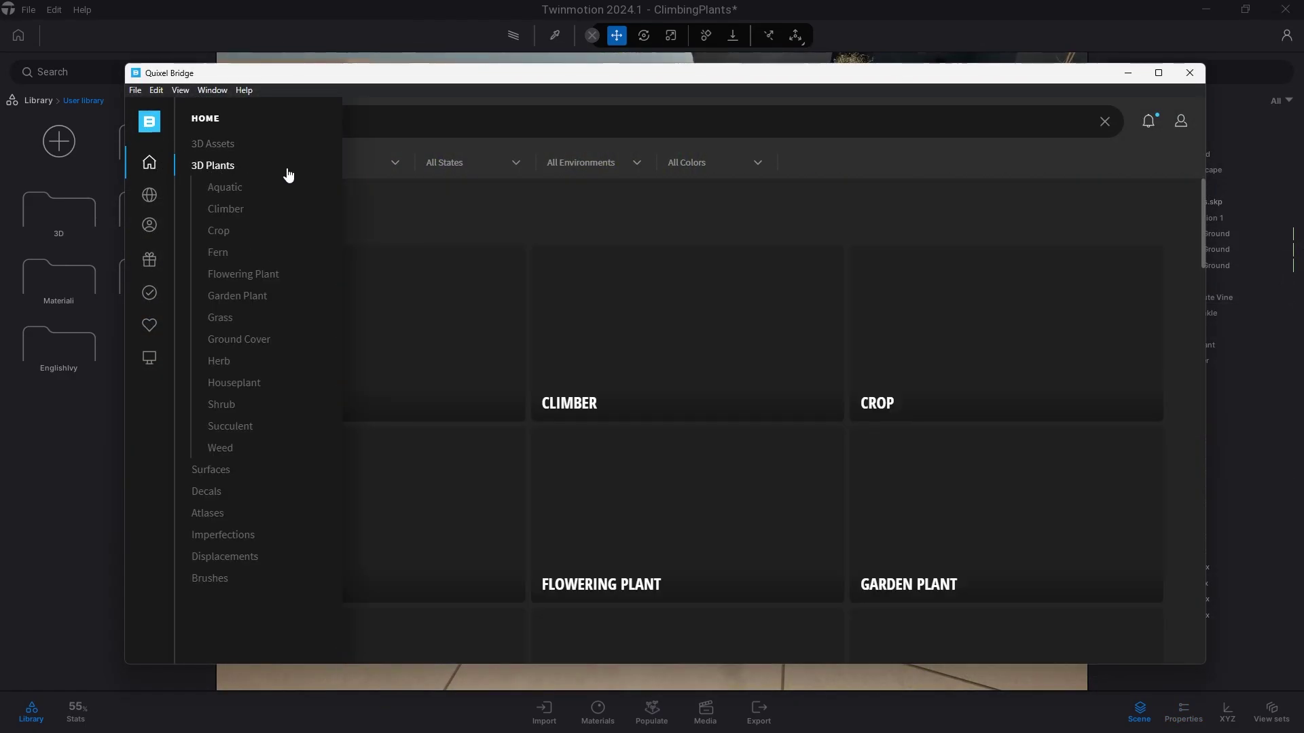
pyautogui.click(225, 210)
pyautogui.scroll(-1, 550, 299)
pyautogui.scroll(-4, 545, 364)
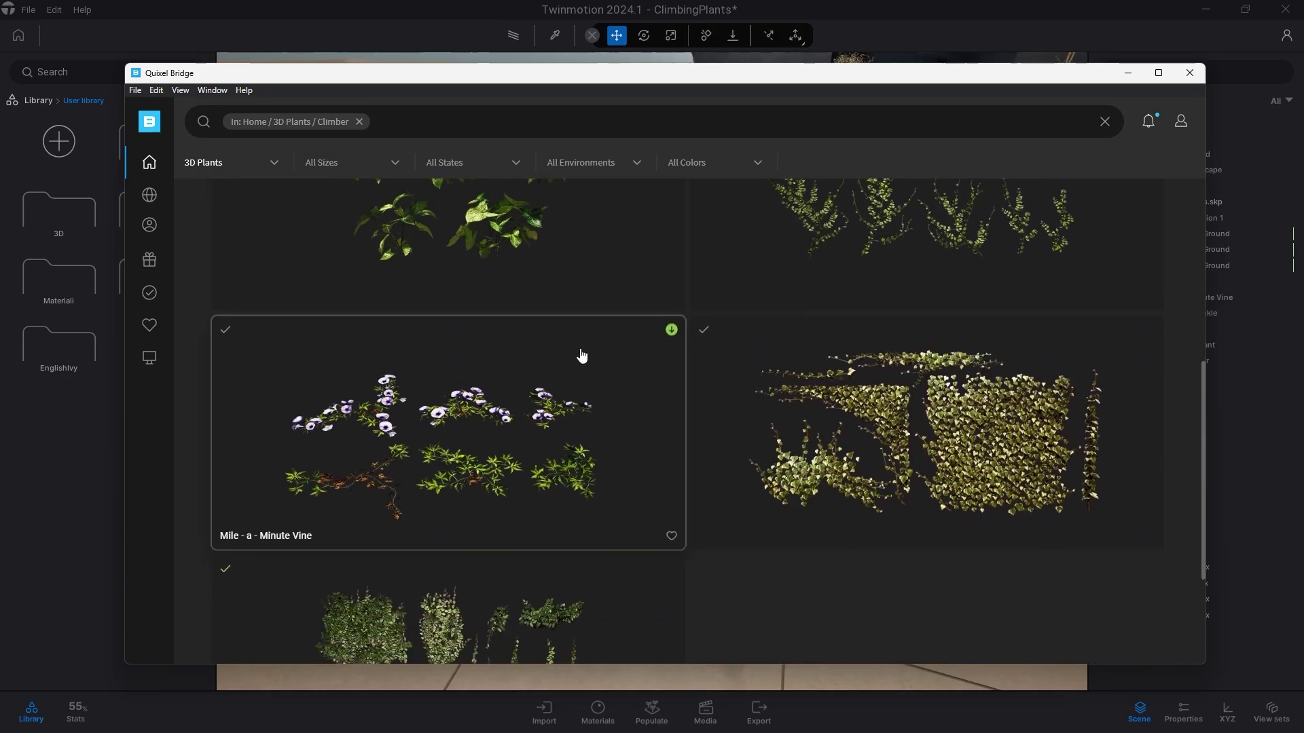
pyautogui.scroll(-2, 582, 356)
pyautogui.click(500, 456)
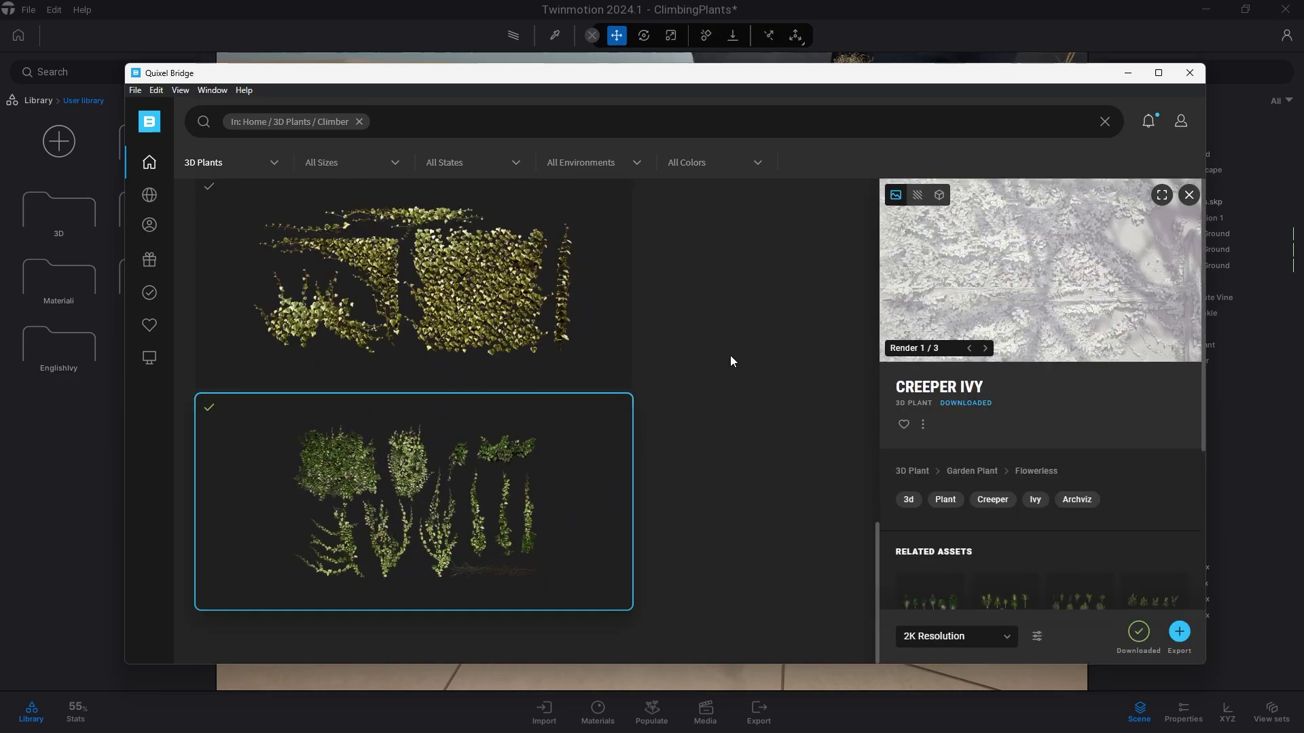
pyautogui.rightClick(410, 482)
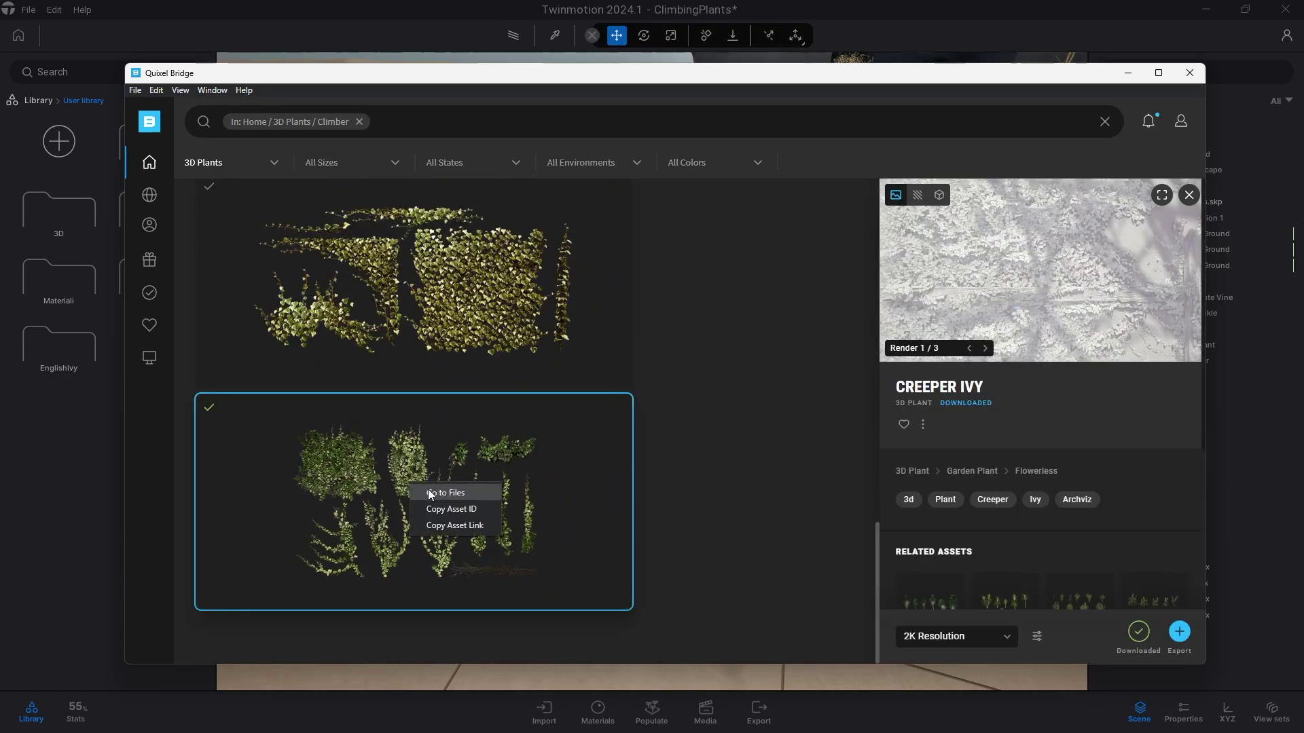
pyautogui.click(494, 496)
# - Move all imported LOD0 ivy meshes into the English Ivy folder
pyautogui.moveTo(678, 523); pyautogui.dragTo(705, 345)
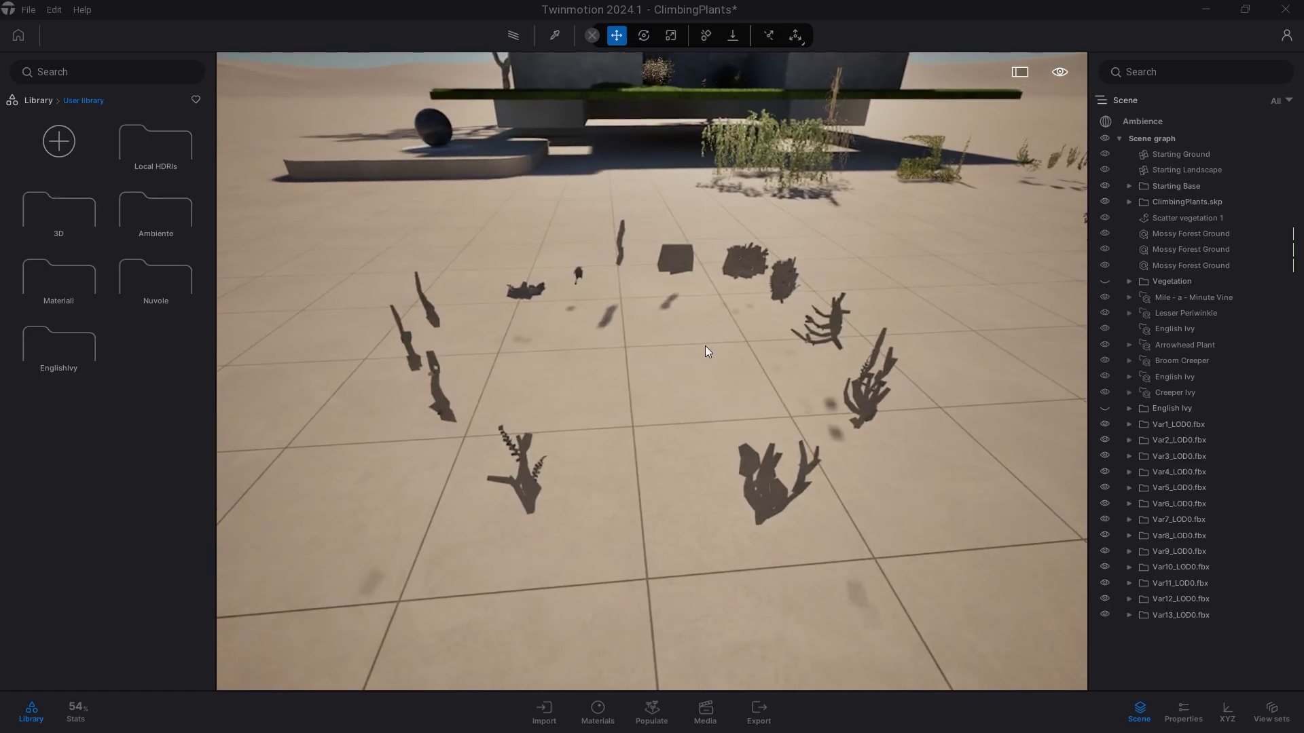
pyautogui.click(681, 261)
pyautogui.keyDown('ctrl'); pyautogui.click(793, 273); pyautogui.keyUp('ctrl')
pyautogui.keyDown('ctrl'); pyautogui.click(753, 266); pyautogui.keyUp('ctrl')
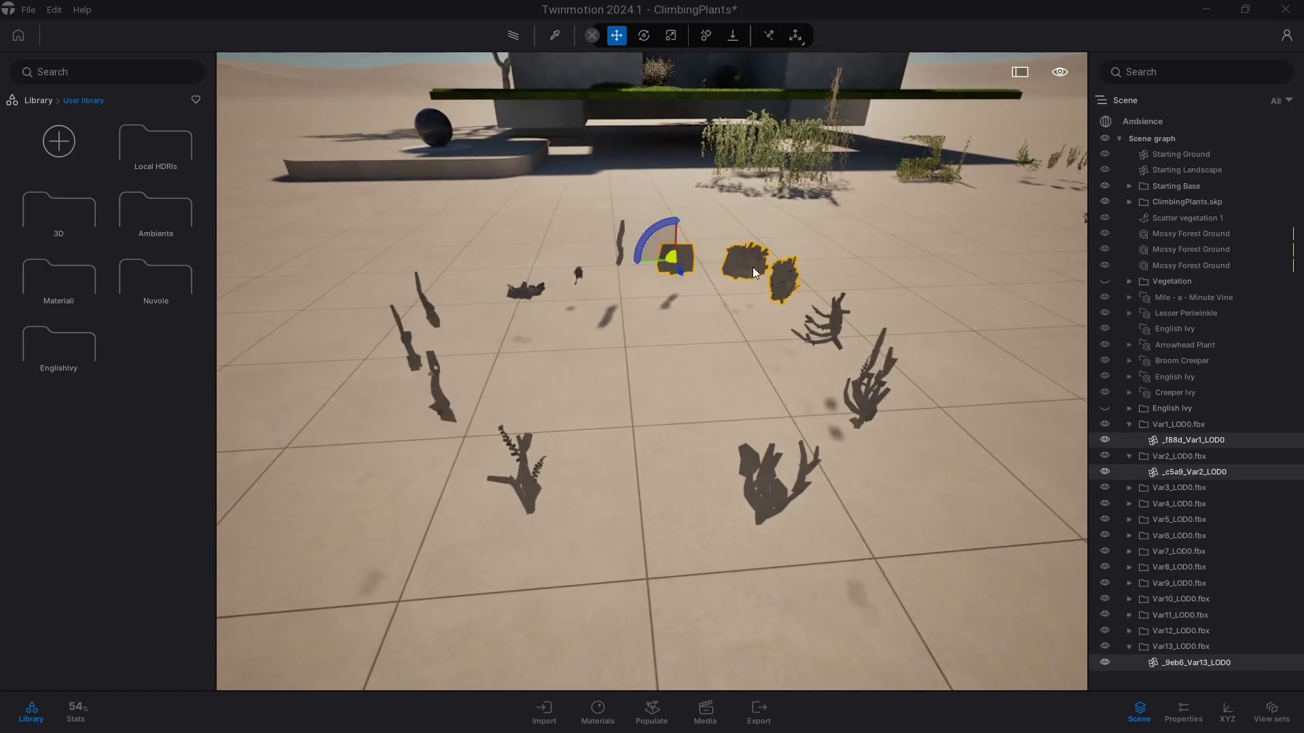
pyautogui.hotkey('ctrl', 'a')
pyautogui.moveTo(1191, 340); pyautogui.dragTo(1181, 310)
# - Delete the emptied fbx folders
pyautogui.click(1170, 522)
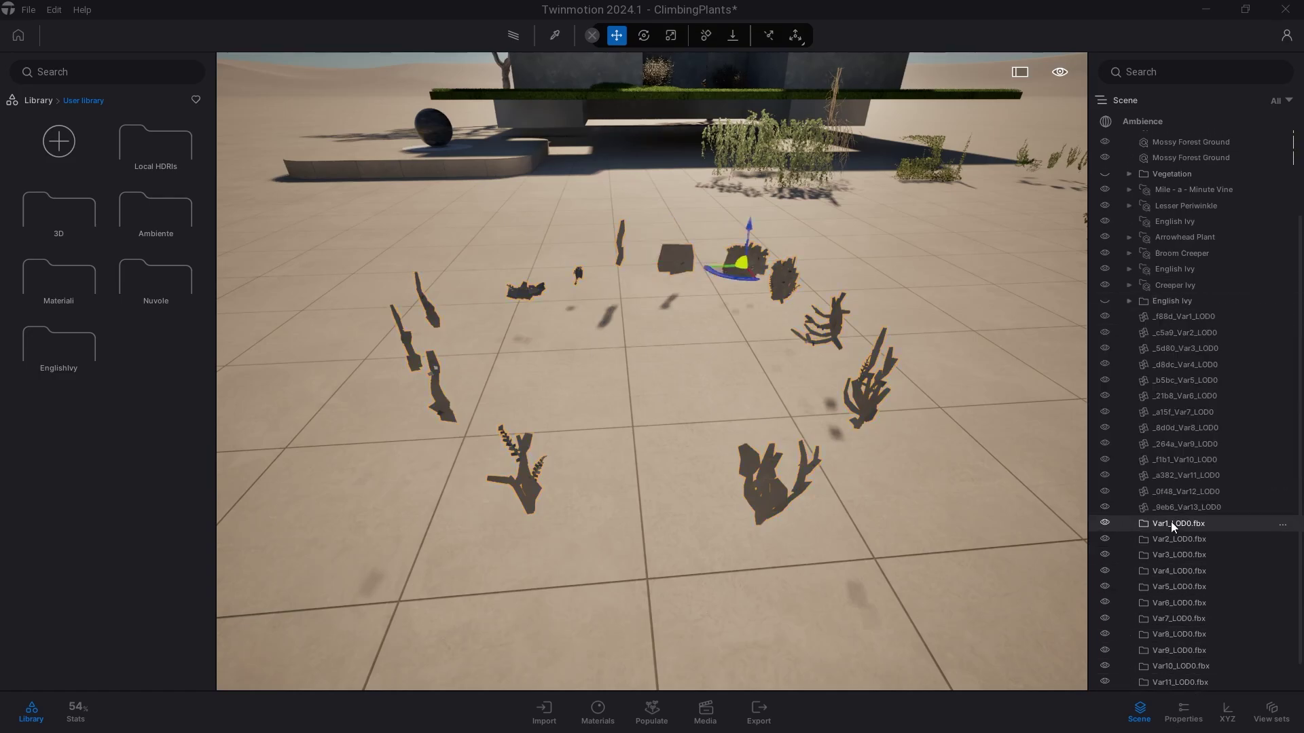
pyautogui.keyDown('shift'); pyautogui.click(1175, 678); pyautogui.keyUp('shift')
pyautogui.press('Delete')
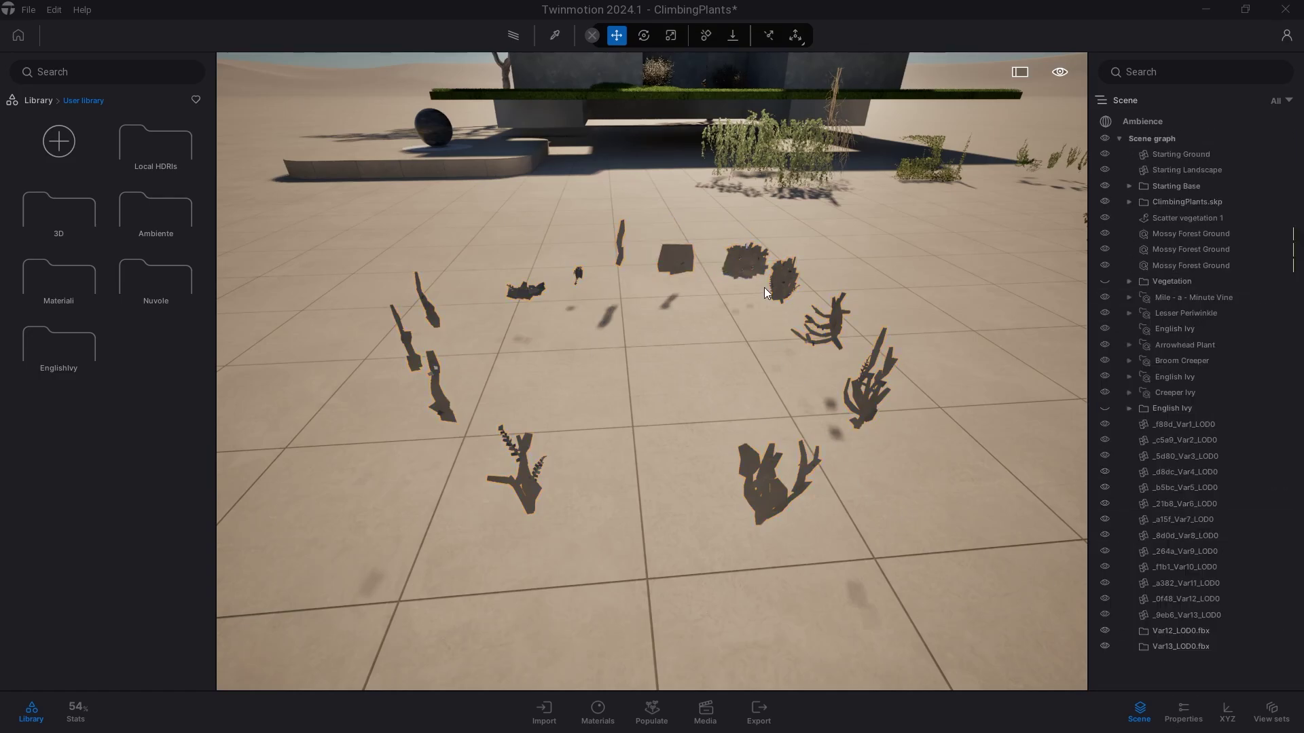
# - Reposition the Var5 plant and the Var6 fern on the paving
pyautogui.click(764, 288)
pyautogui.click(786, 280)
pyautogui.click(668, 273)
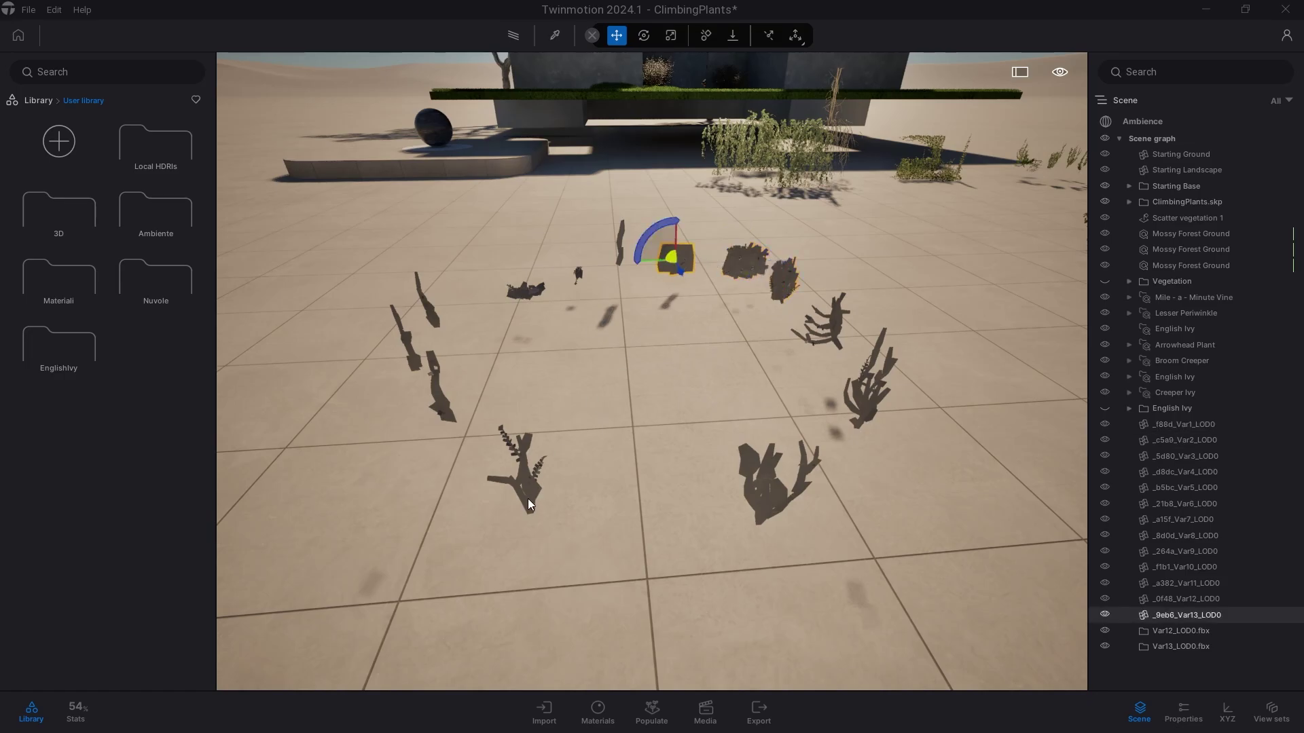
pyautogui.click(528, 498)
pyautogui.click(765, 504)
pyautogui.moveTo(762, 464)
pyautogui.mouseDown()
pyautogui.moveTo(670, 480)
pyautogui.moveTo(693, 413)
pyautogui.mouseUp()
pyautogui.moveTo(609, 526); pyautogui.dragTo(774, 459)
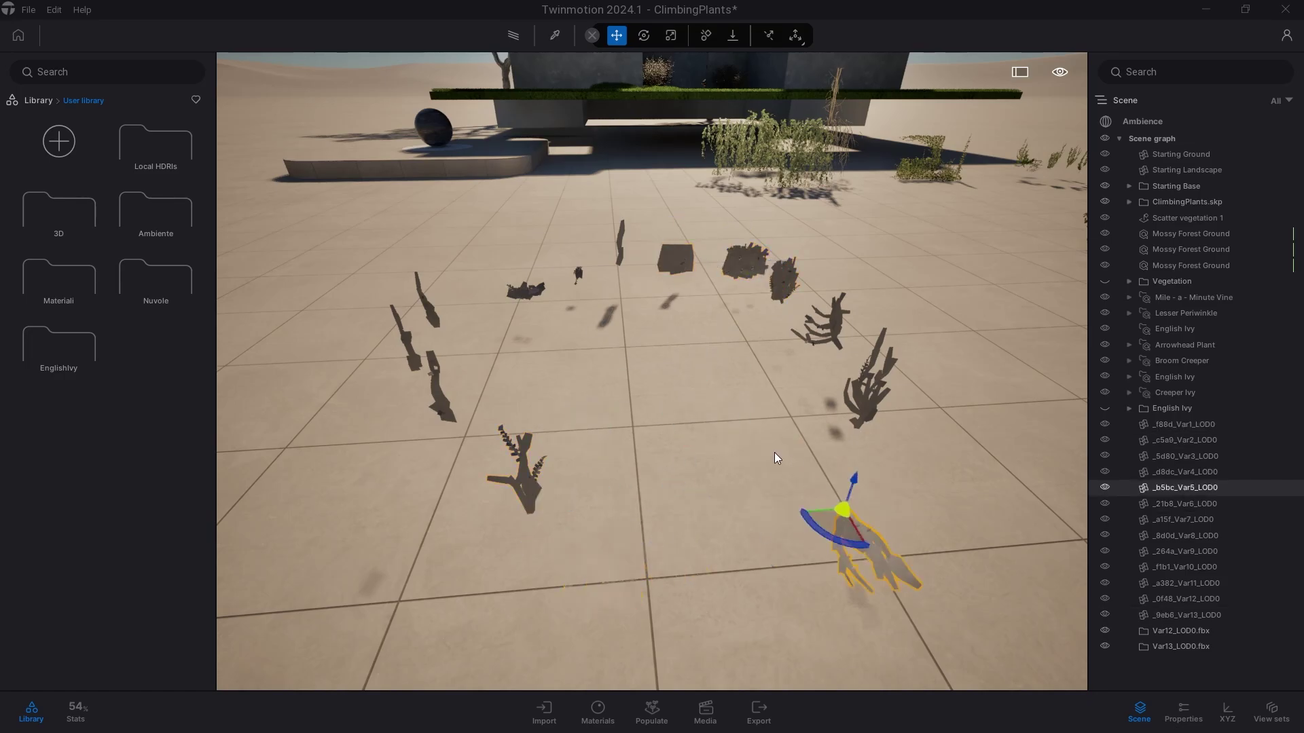
pyautogui.click(533, 477)
pyautogui.moveTo(531, 478)
pyautogui.mouseDown()
pyautogui.moveTo(632, 408)
pyautogui.moveTo(581, 519)
pyautogui.moveTo(653, 407)
pyautogui.moveTo(612, 522)
pyautogui.moveTo(569, 530)
pyautogui.moveTo(601, 491)
pyautogui.mouseUp()
pyautogui.click(622, 468)
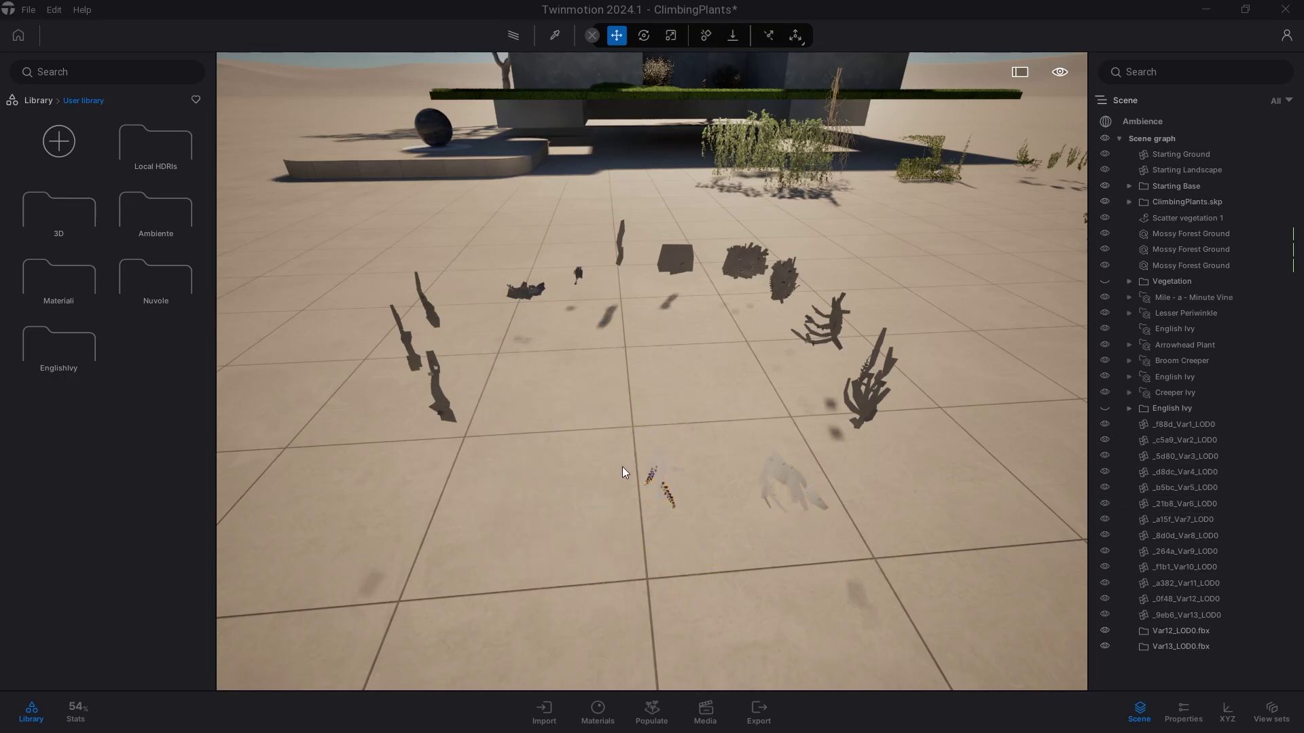
pyautogui.scroll(3, 622, 467)
# - Apply the New foliage material with the Creeper Ivy albedo and 58% backface fade
pyautogui.click(598, 713)
pyautogui.click(598, 713)
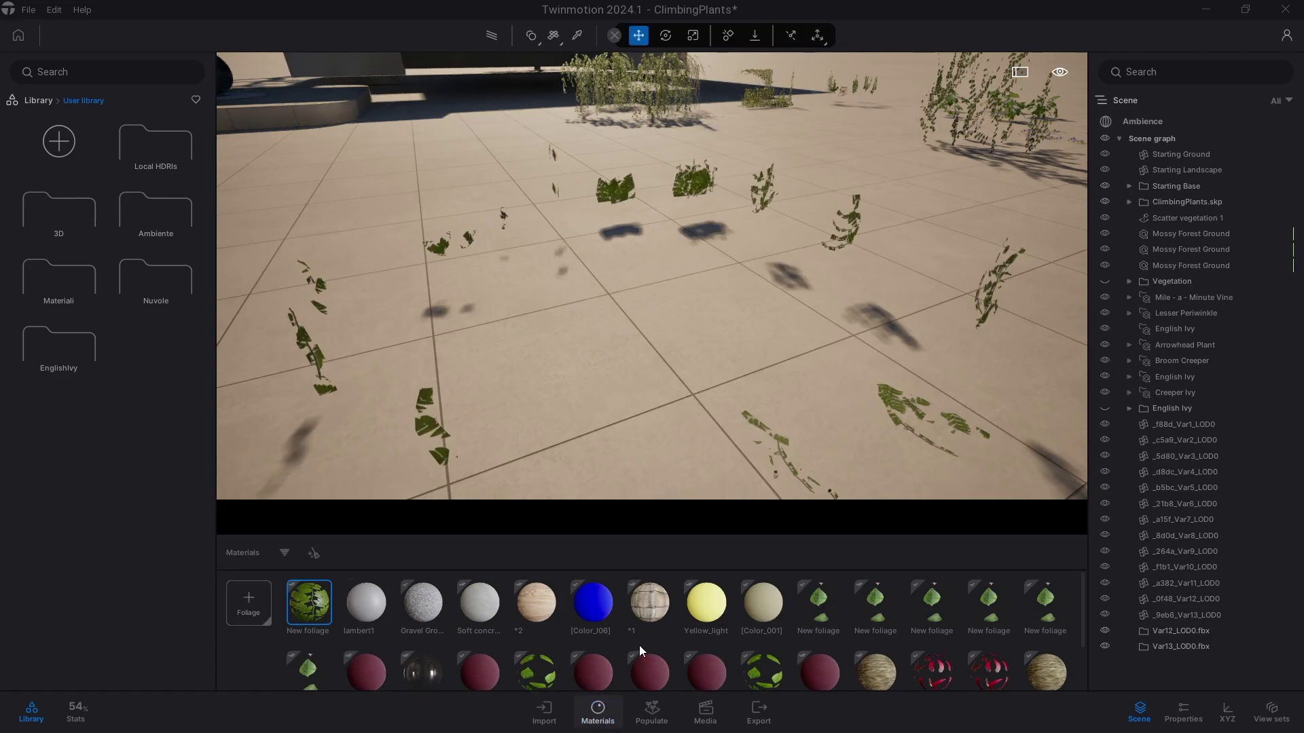
pyautogui.click(1183, 713)
pyautogui.click(1140, 416)
pyautogui.click(1269, 451)
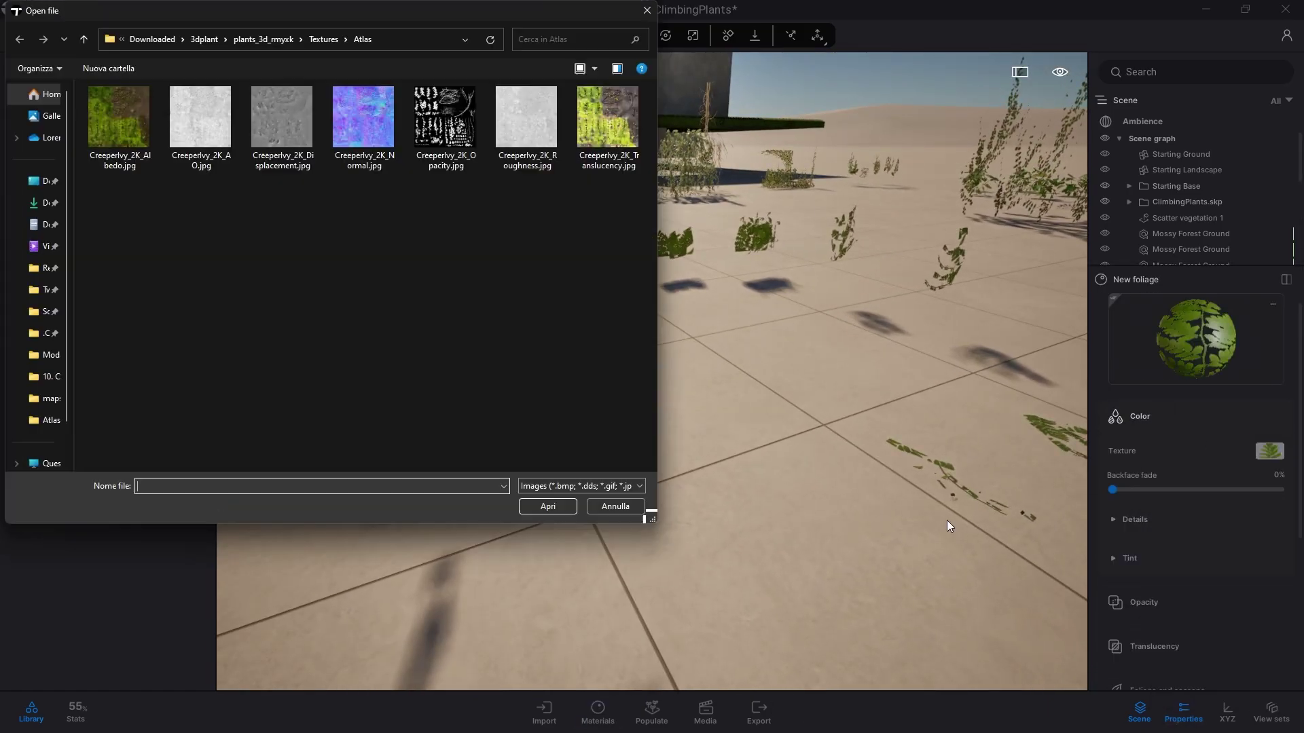
pyautogui.click(120, 128)
pyautogui.click(541, 503)
pyautogui.moveTo(1158, 449); pyautogui.dragTo(1210, 450)
# - Load the opacity map so the ivy leaves cut out
pyautogui.click(1132, 562)
pyautogui.scroll(-1, 1131, 563)
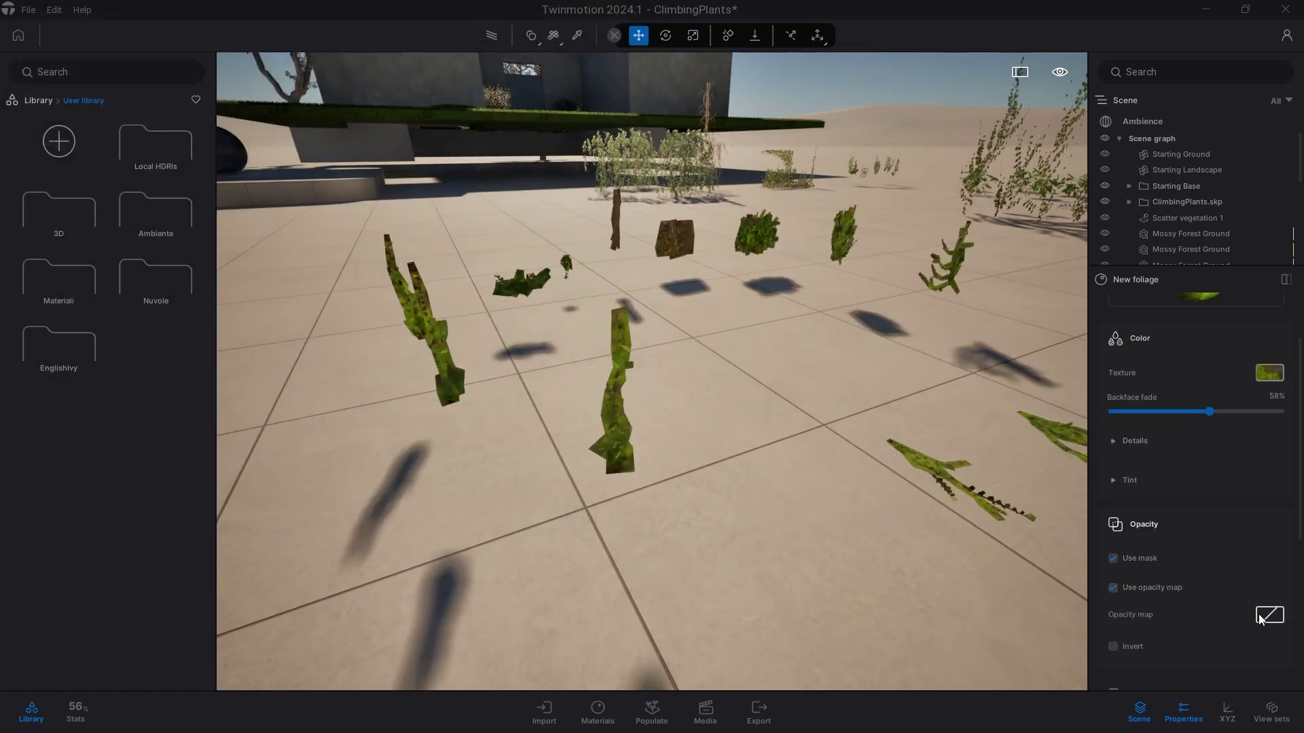
pyautogui.click(1270, 614)
pyautogui.click(446, 122)
pyautogui.click(544, 503)
pyautogui.scroll(-1, 1144, 443)
# - Load the Translucency texture from the Atlas folder
pyautogui.click(1144, 443)
pyautogui.click(1170, 440)
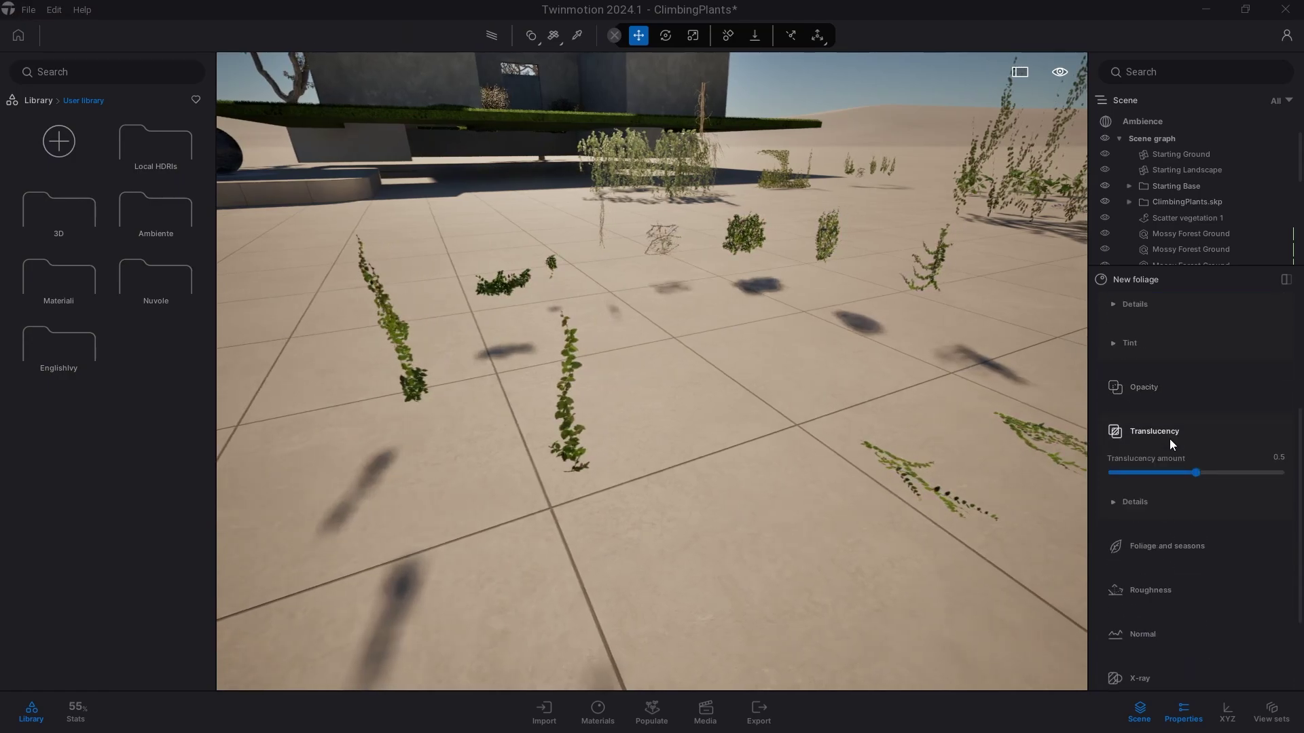
pyautogui.click(1126, 494)
pyautogui.click(1270, 529)
pyautogui.click(607, 123)
pyautogui.click(546, 506)
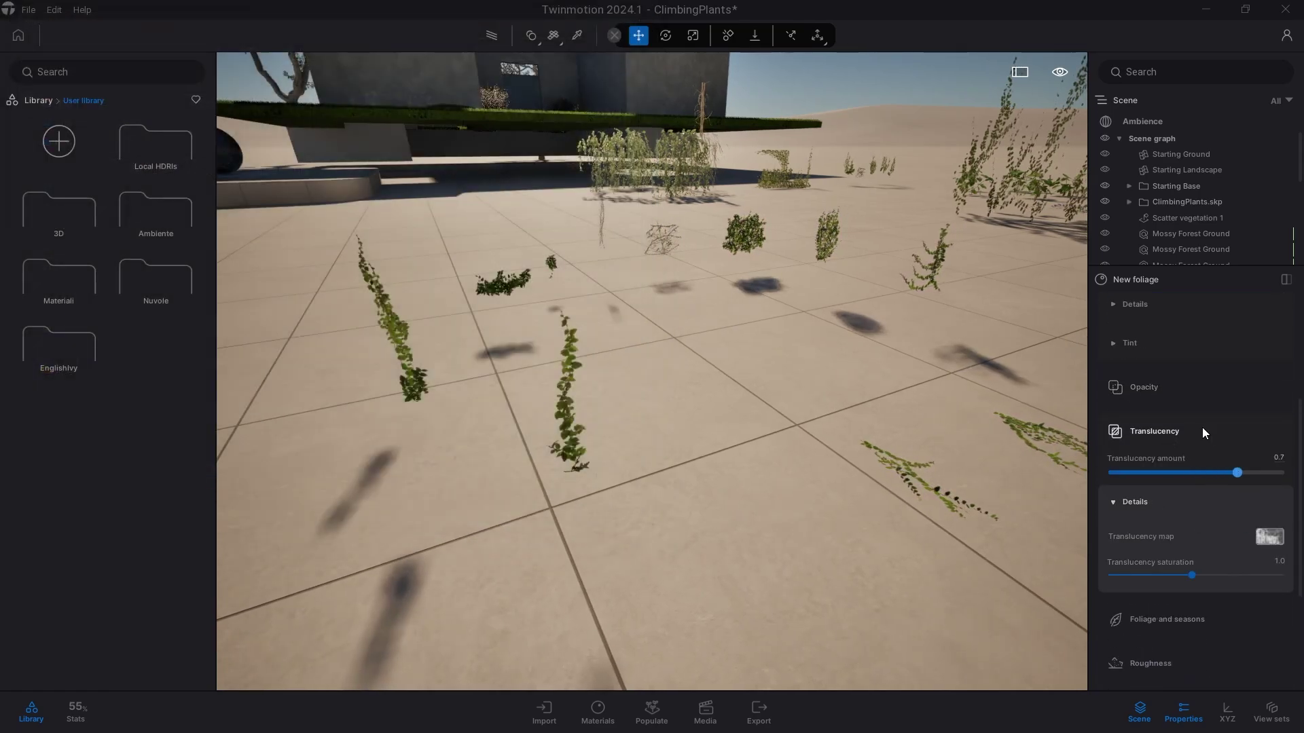
# - Load the Roughness texture from the Atlas folder
pyautogui.click(1203, 431)
pyautogui.click(1162, 461)
pyautogui.click(1269, 566)
pyautogui.click(1248, 515)
pyautogui.click(372, 132)
# - Load the Normal map from the Atlas folder into the foliage material
pyautogui.click(547, 506)
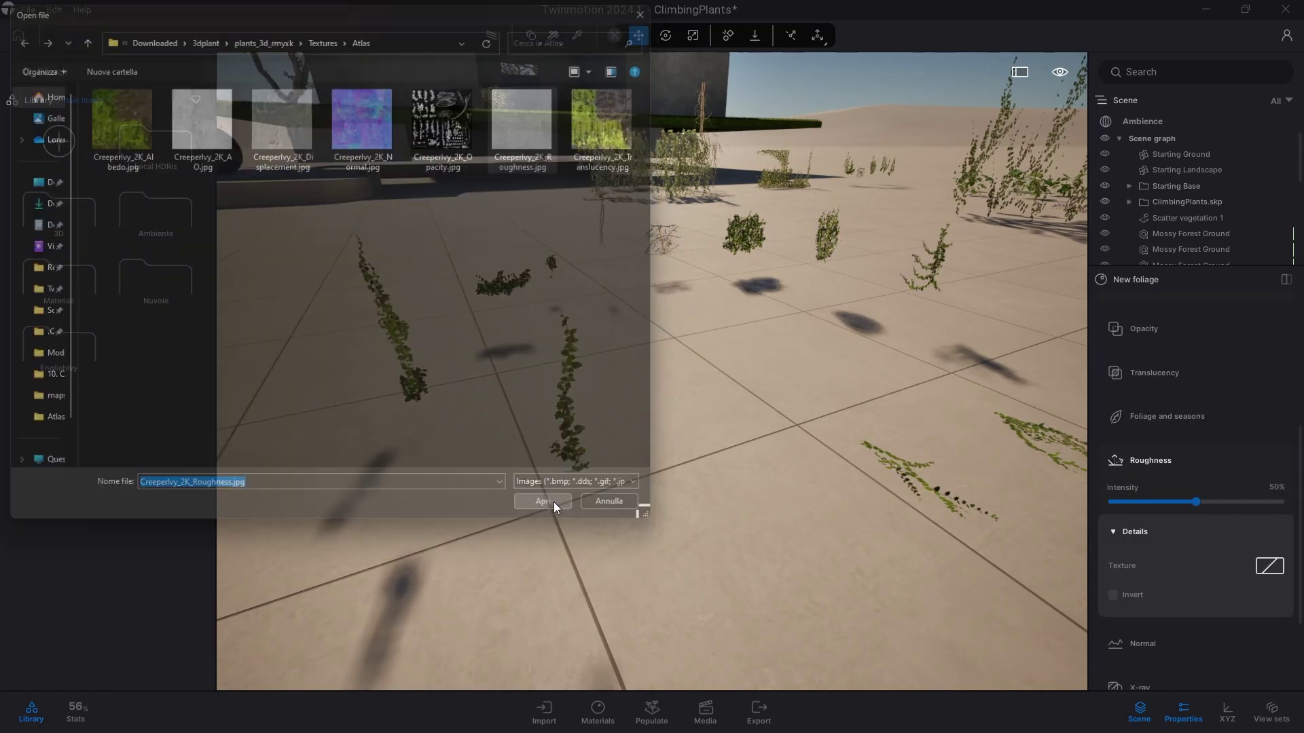
pyautogui.scroll(-1, 1171, 537)
pyautogui.click(1143, 526)
pyautogui.click(1269, 632)
pyautogui.click(1246, 580)
pyautogui.click(296, 116)
pyautogui.click(554, 498)
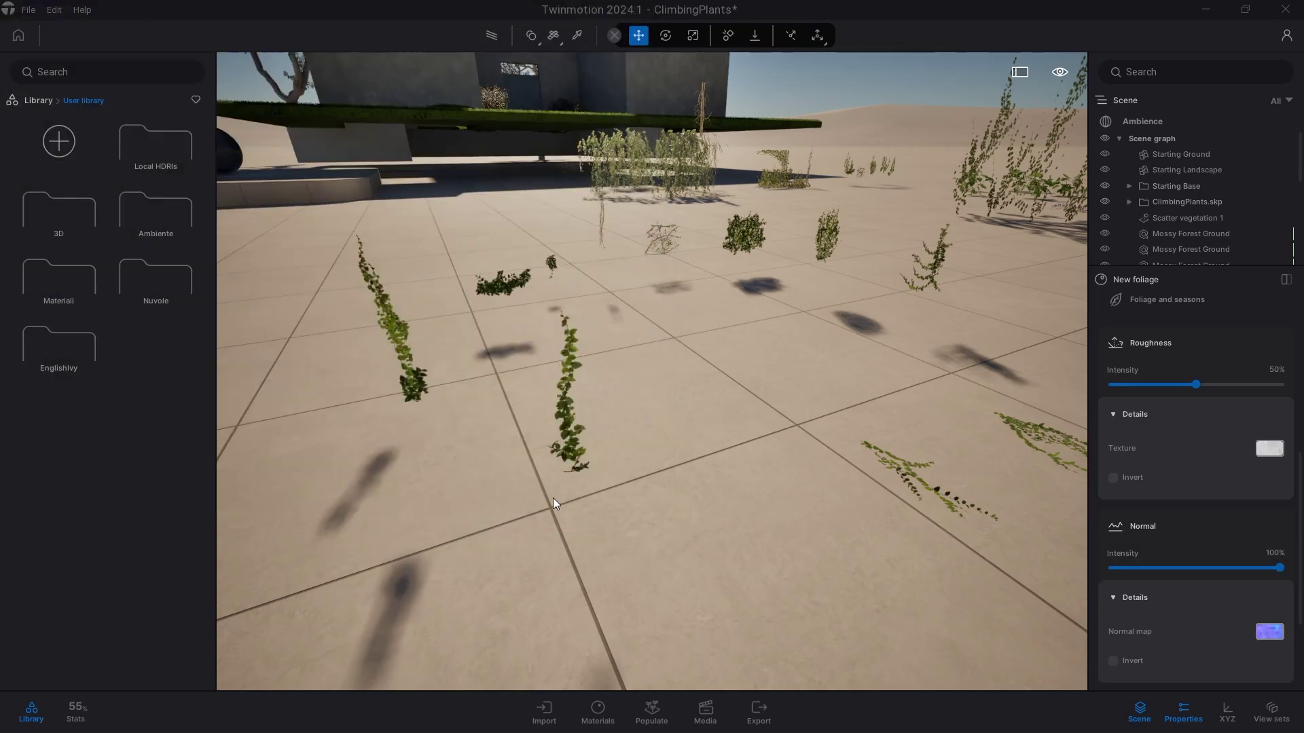
pyautogui.moveTo(553, 499)
pyautogui.mouseDown()
pyautogui.moveTo(554, 387)
pyautogui.moveTo(631, 388)
pyautogui.mouseUp()
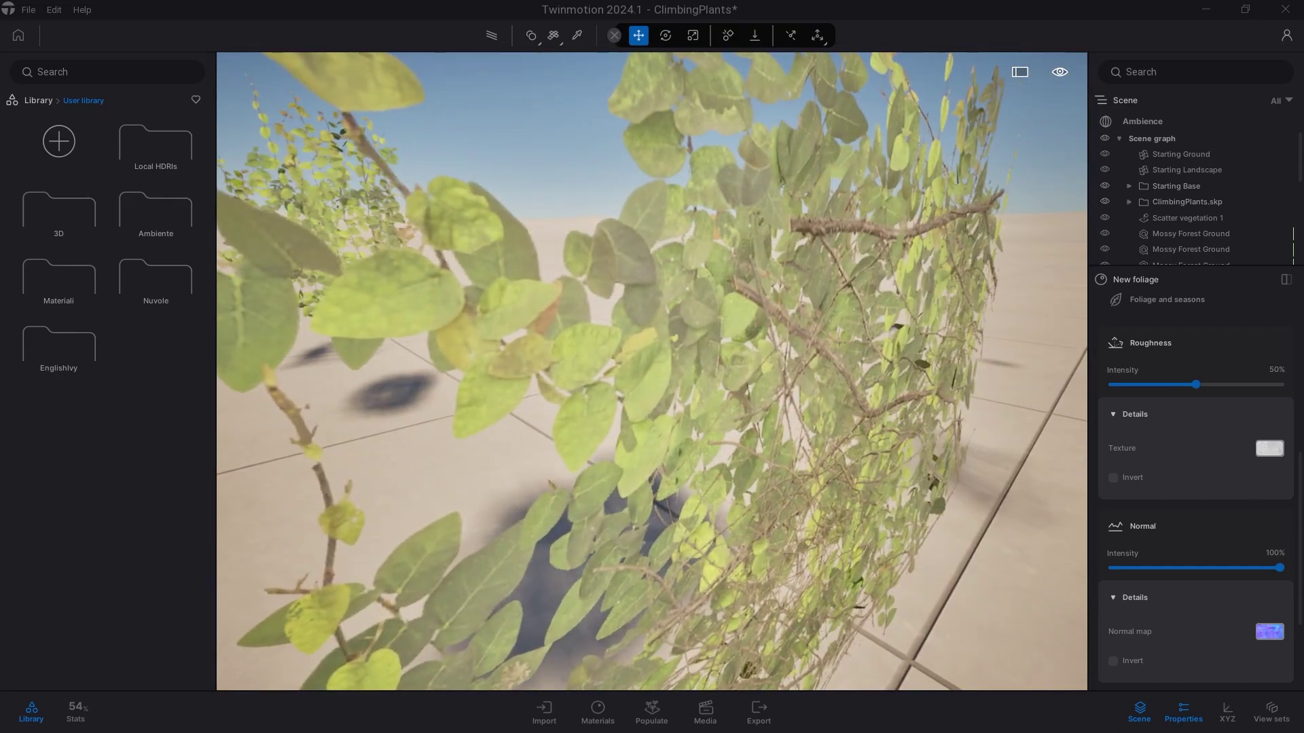
pyautogui.moveTo(632, 388); pyautogui.dragTo(705, 479)
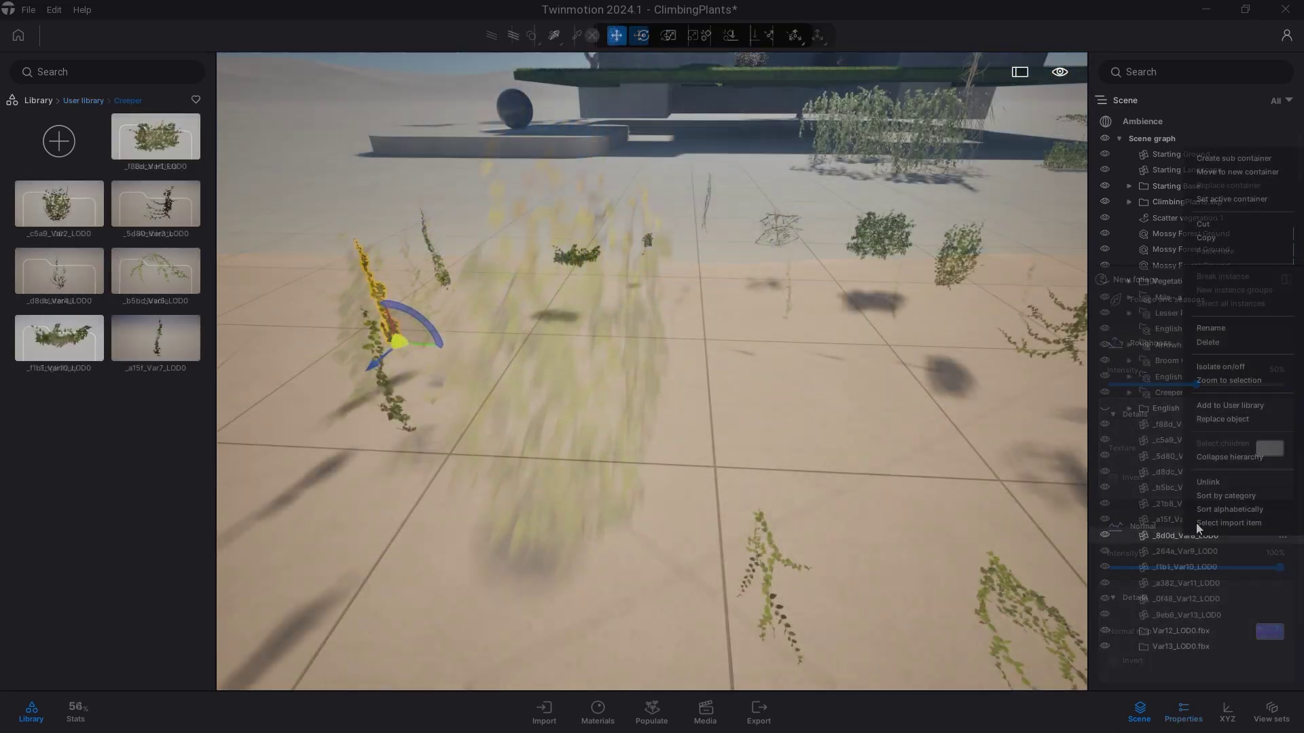
# - Add the _8d0d_Var8 and _264a_Var9 ivy variations to the user library
pyautogui.rightClick(1196, 523)
pyautogui.click(1224, 405)
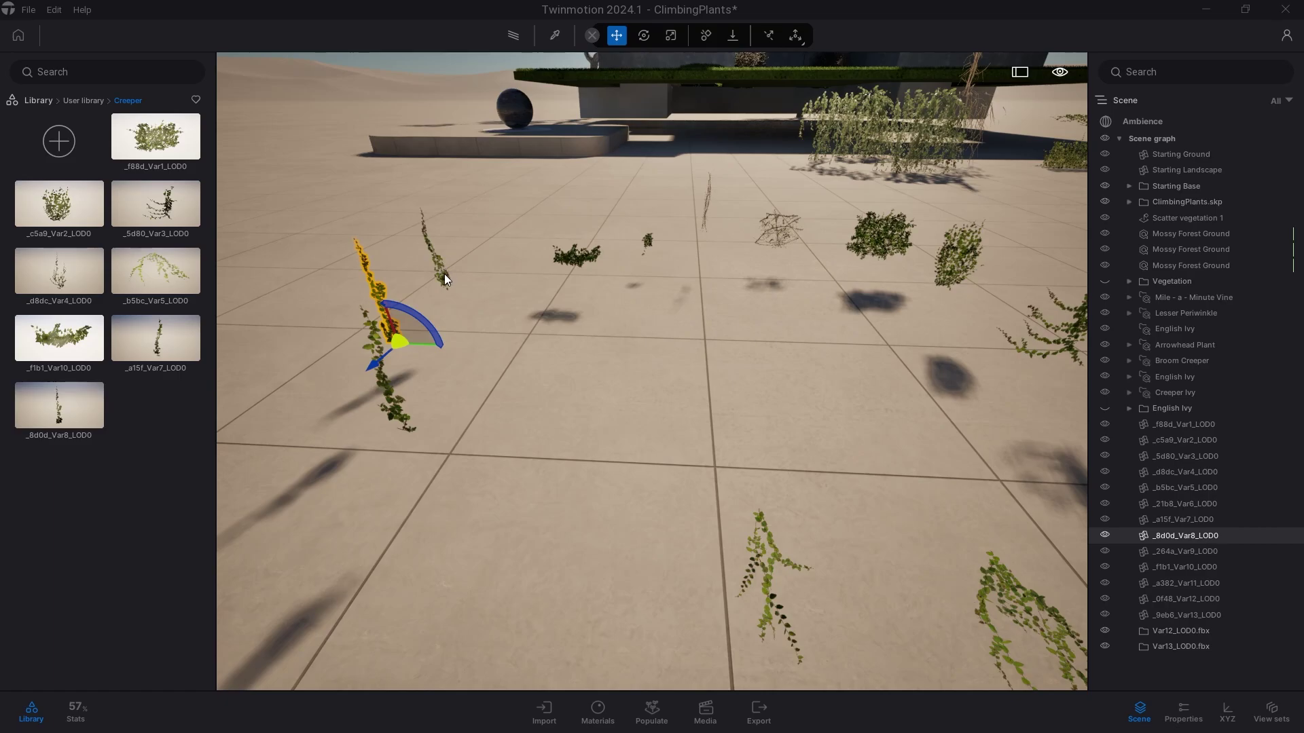
pyautogui.click(1176, 551)
pyautogui.rightClick(1177, 550)
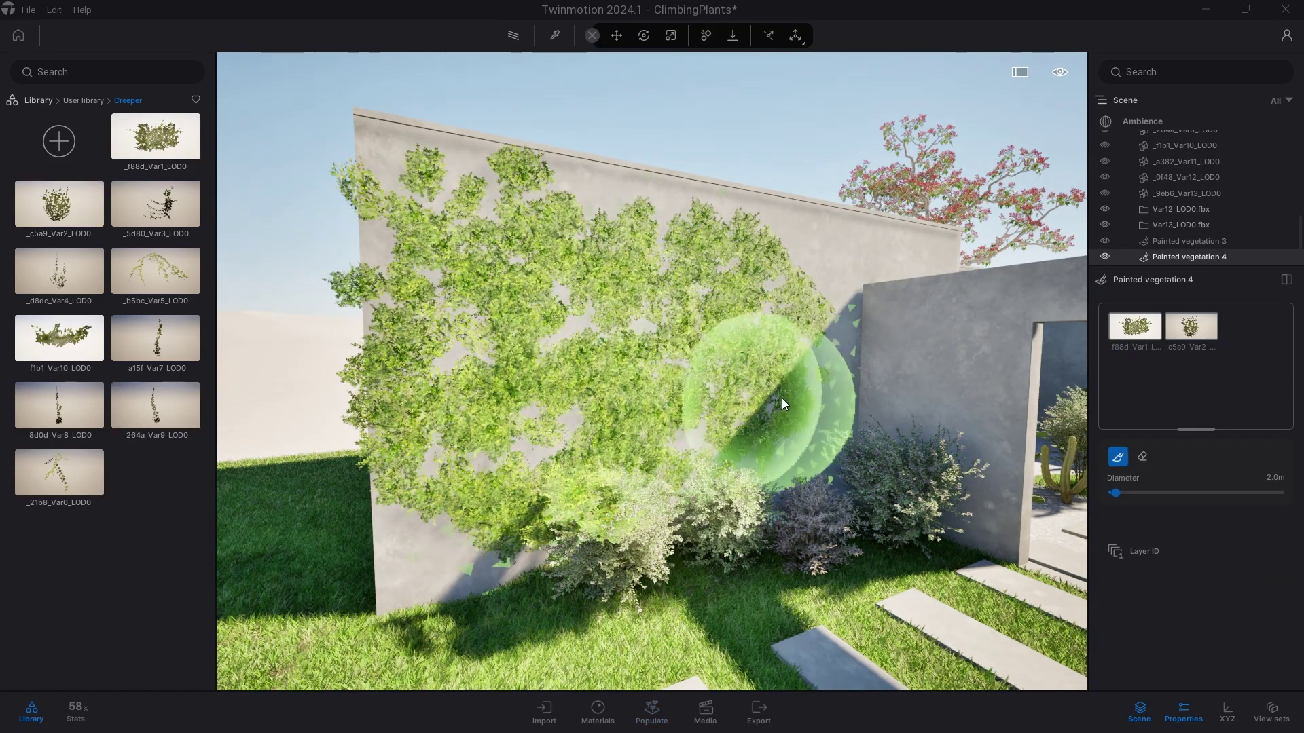
pyautogui.click(1135, 327)
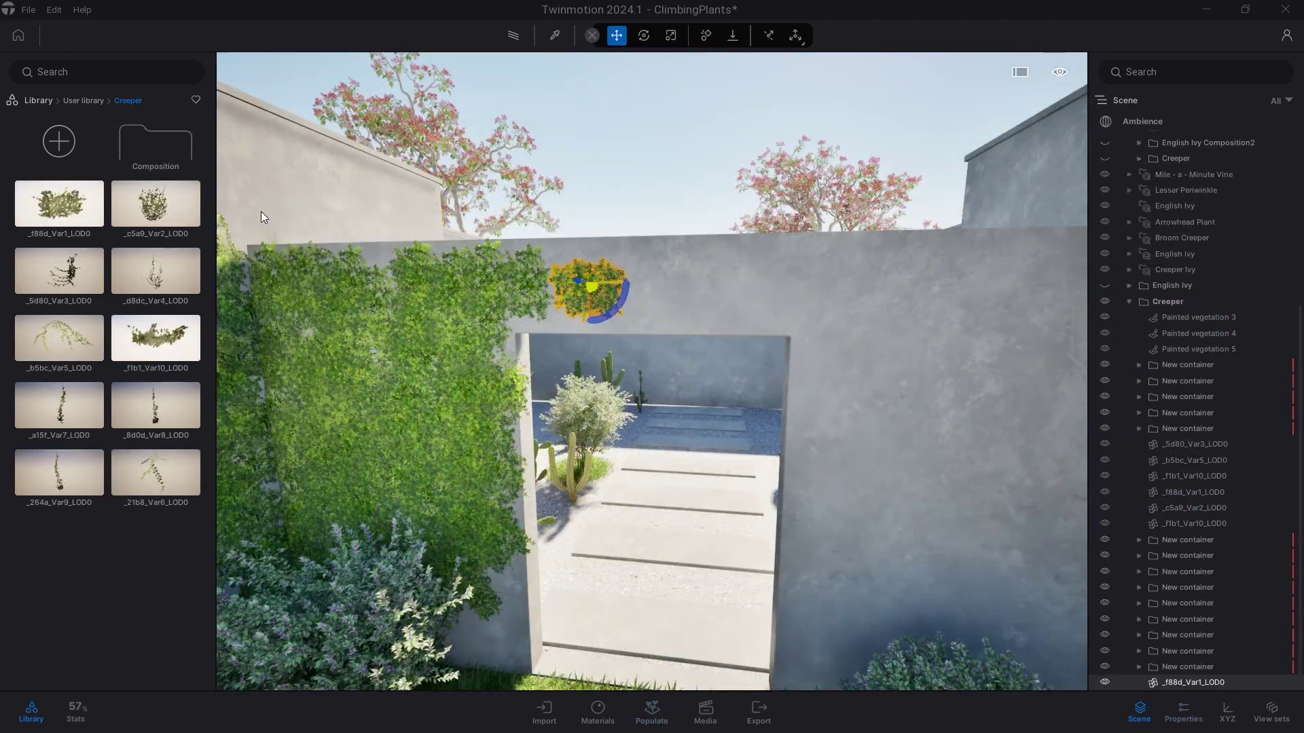
# - Place Var1 ivy sprigs above the doorway, add copies to the right, and select them
pyautogui.moveTo(97, 214); pyautogui.dragTo(634, 262)
pyautogui.scroll(3, 634, 262)
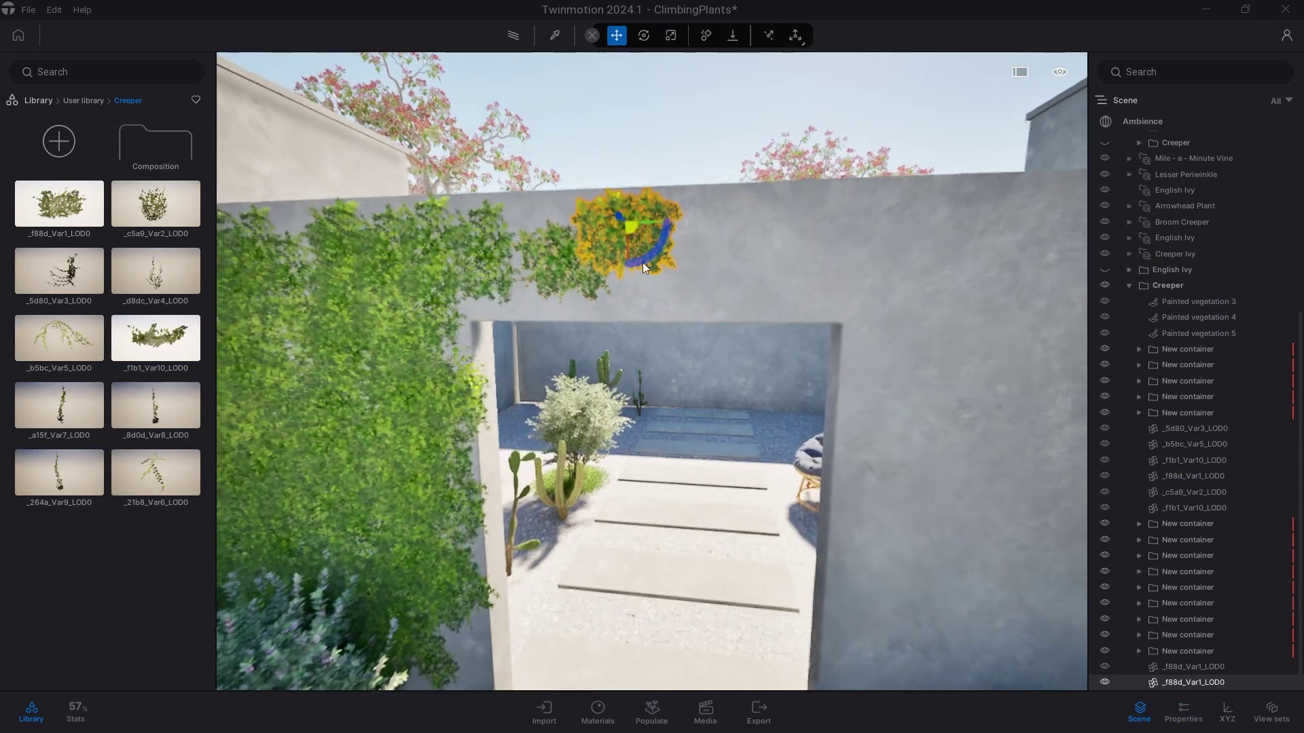
pyautogui.moveTo(81, 233); pyautogui.dragTo(624, 280)
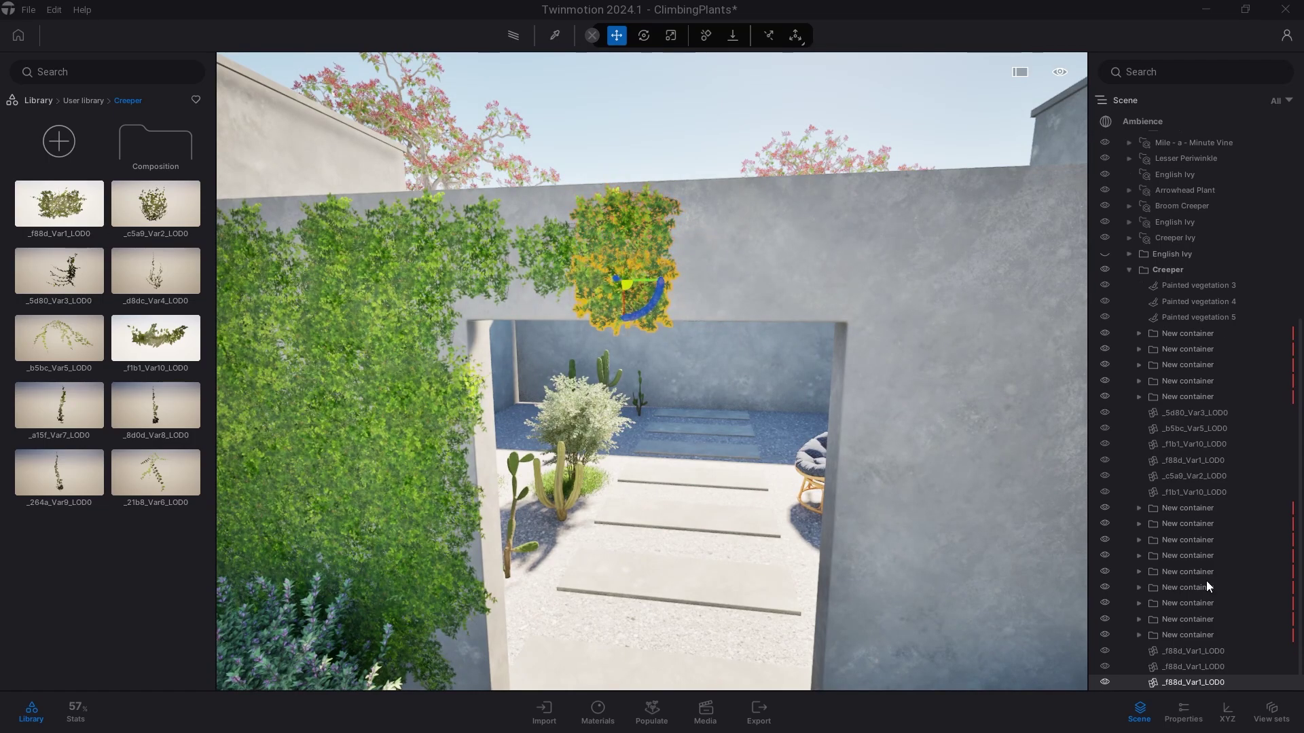
pyautogui.keyDown('shift'); pyautogui.click(1197, 652); pyautogui.keyUp('shift')
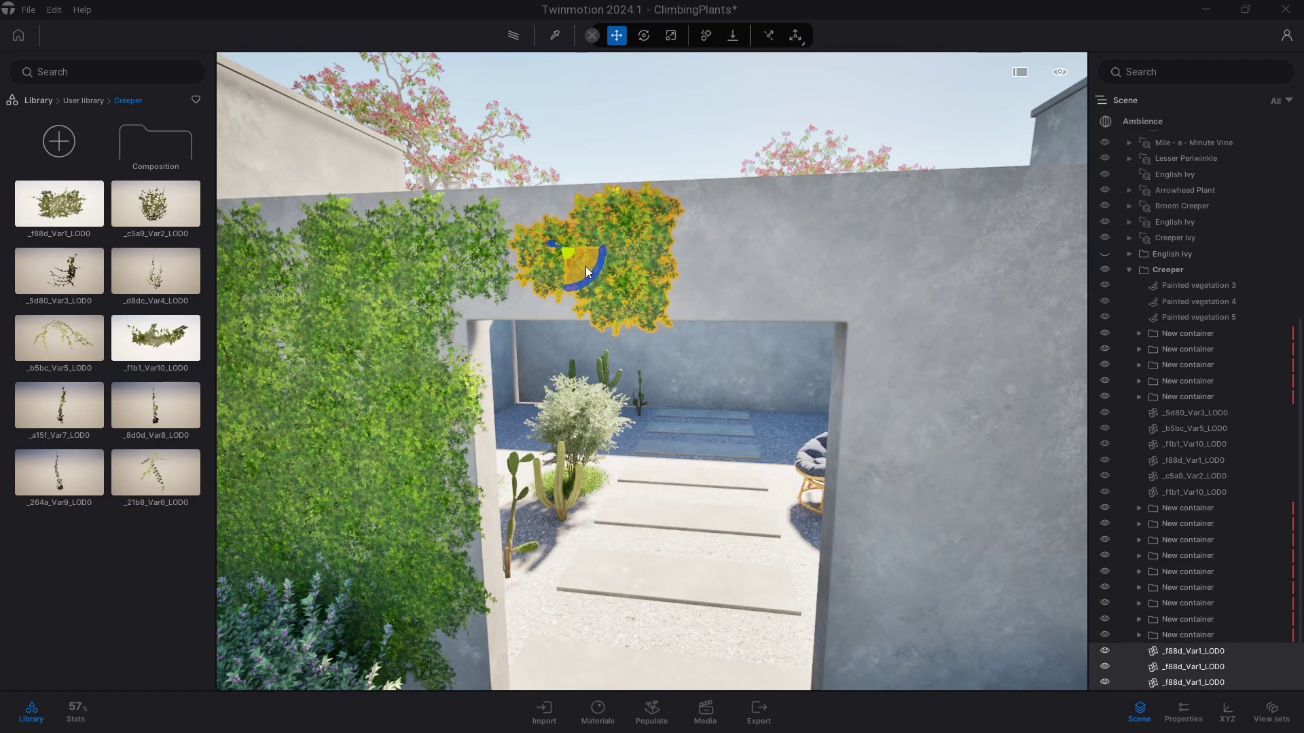
pyautogui.keyDown('alt'); pyautogui.moveTo(586, 266); pyautogui.dragTo(690, 258); pyautogui.keyUp('alt')
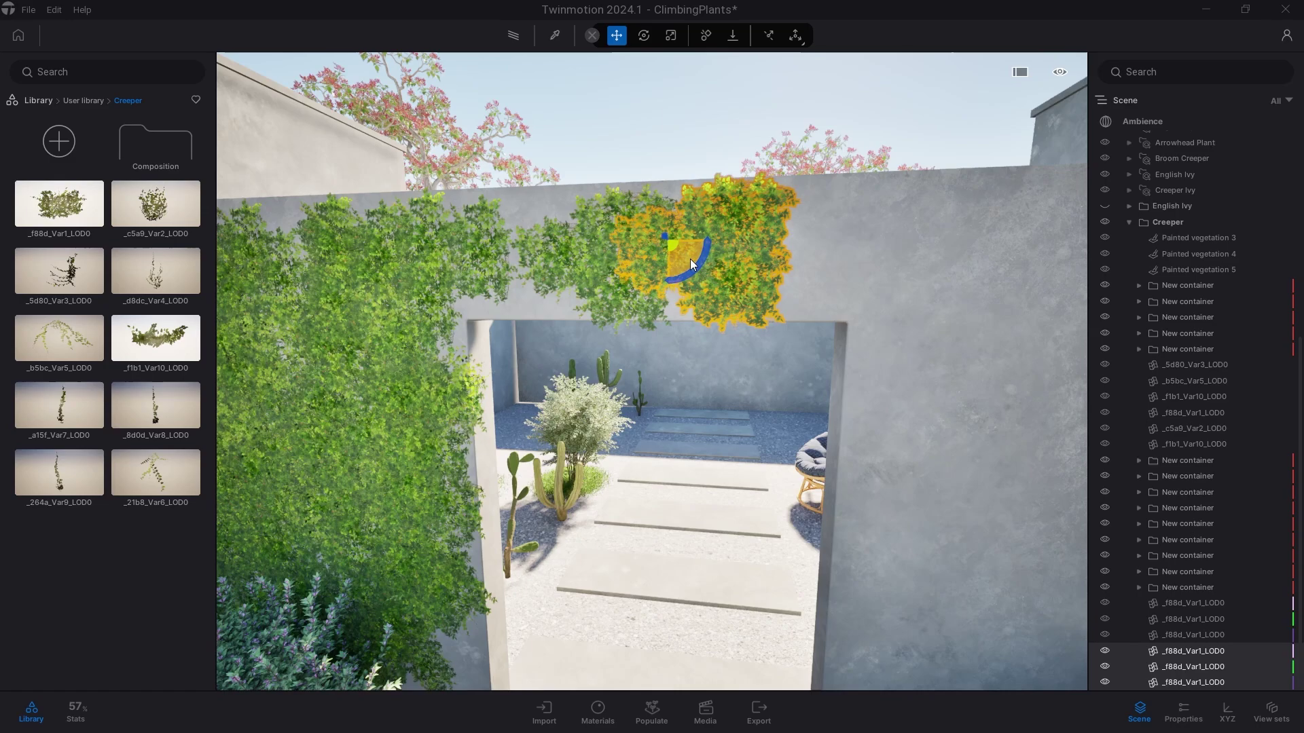
pyautogui.click(606, 452)
pyautogui.moveTo(690, 268); pyautogui.dragTo(769, 263)
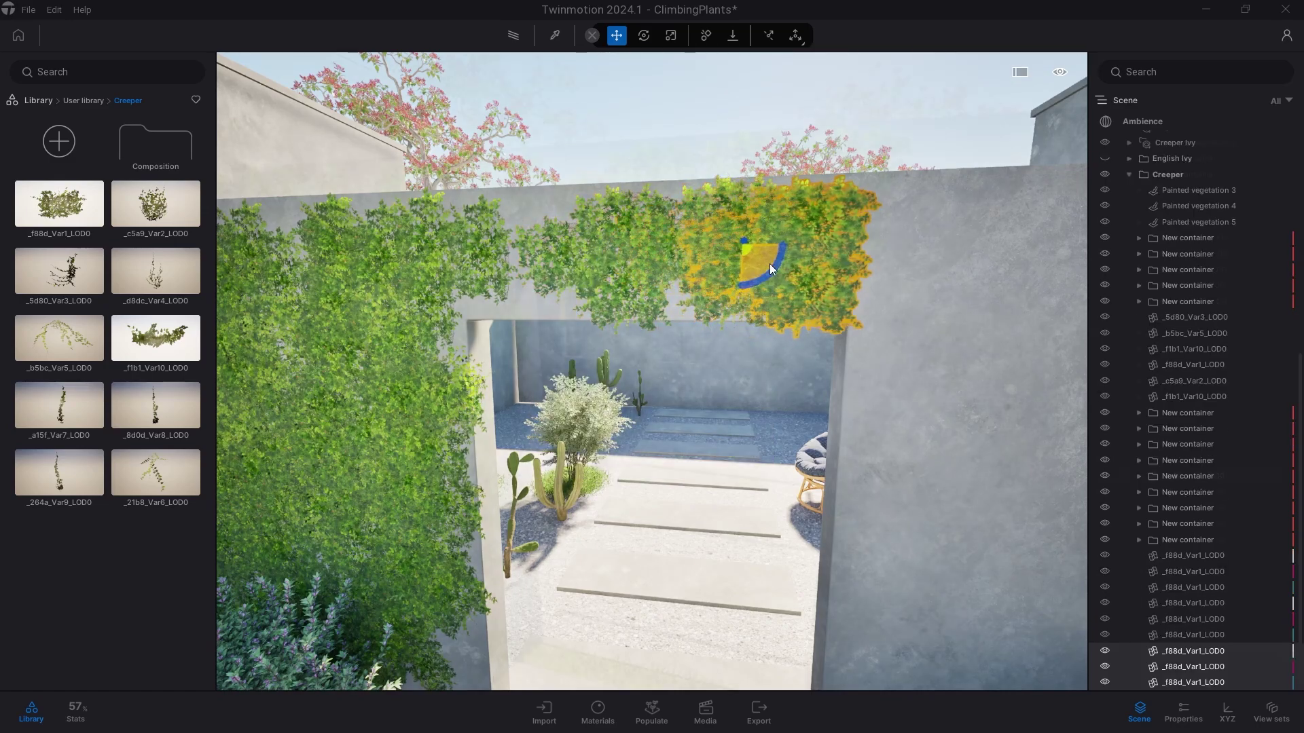
pyautogui.keyDown('shift'); pyautogui.click(1172, 502); pyautogui.keyUp('shift')
pyautogui.rightClick(1173, 501)
# - Group the selected ivies into a container named CreeperComposition and frame it
pyautogui.click(1211, 140)
pyautogui.write('Creep')
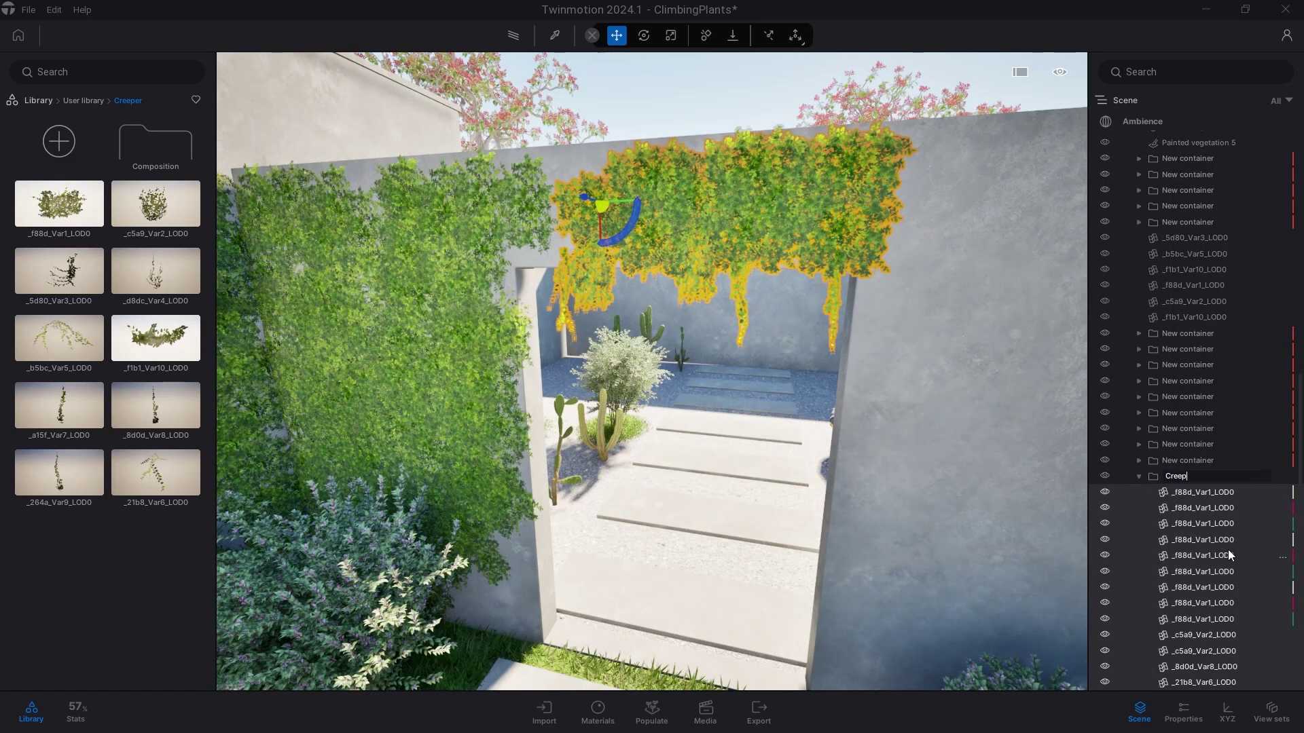
pyautogui.write('erComposition')
pyautogui.press('Return')
pyautogui.click(1207, 477)
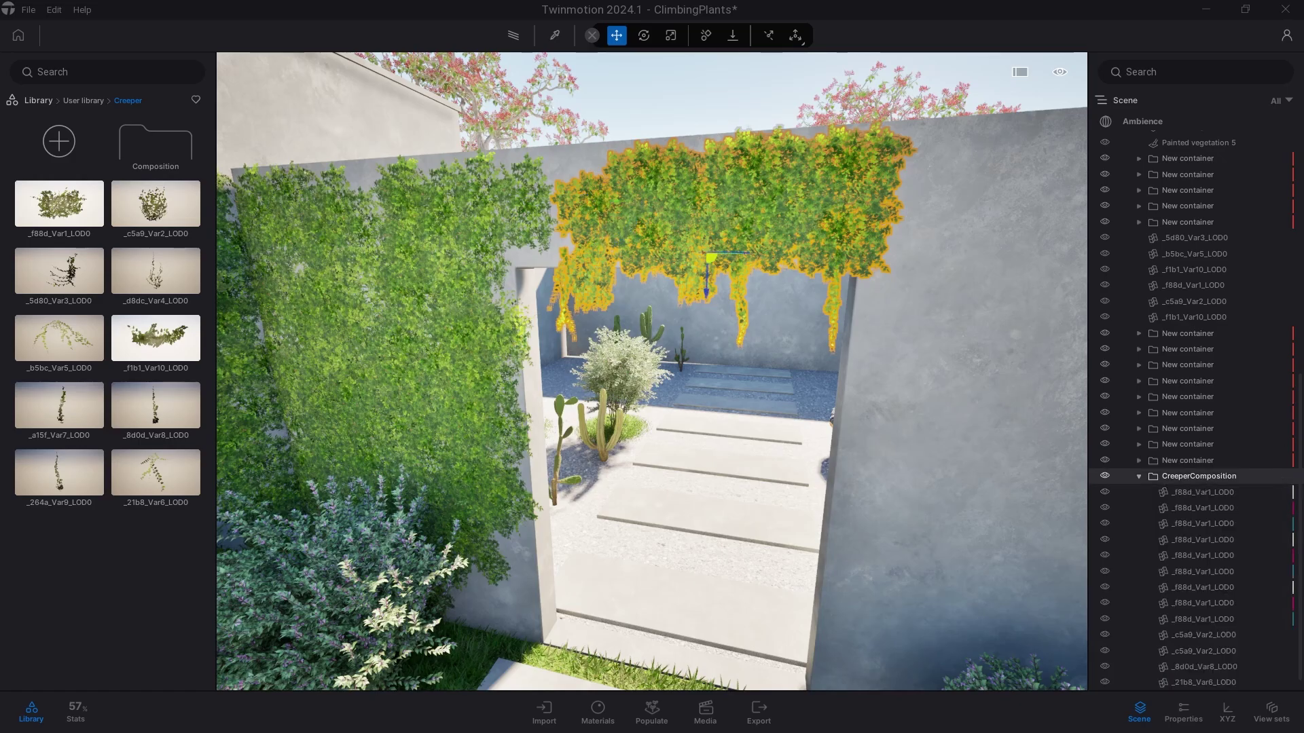
pyautogui.press('f')
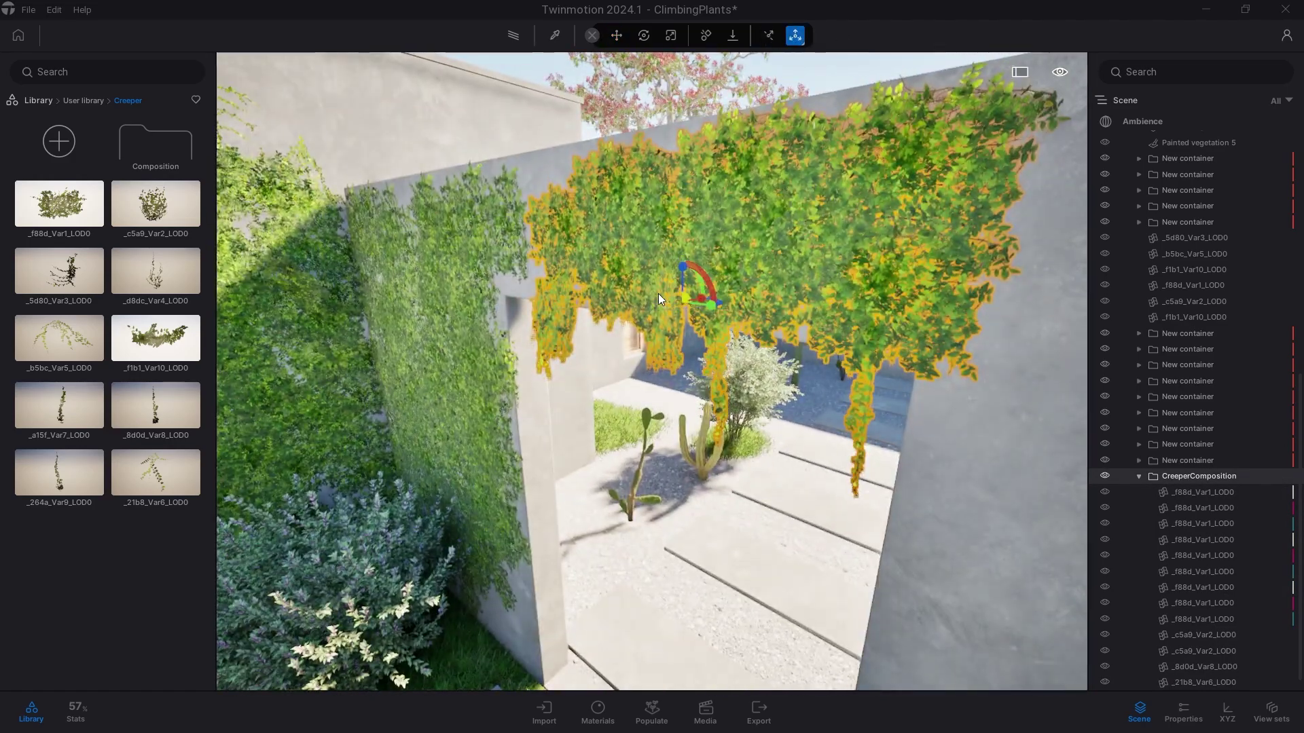
# - Snap the composition to the wall top, rotate it to hang down, and shift it along the wall
pyautogui.click(796, 35)
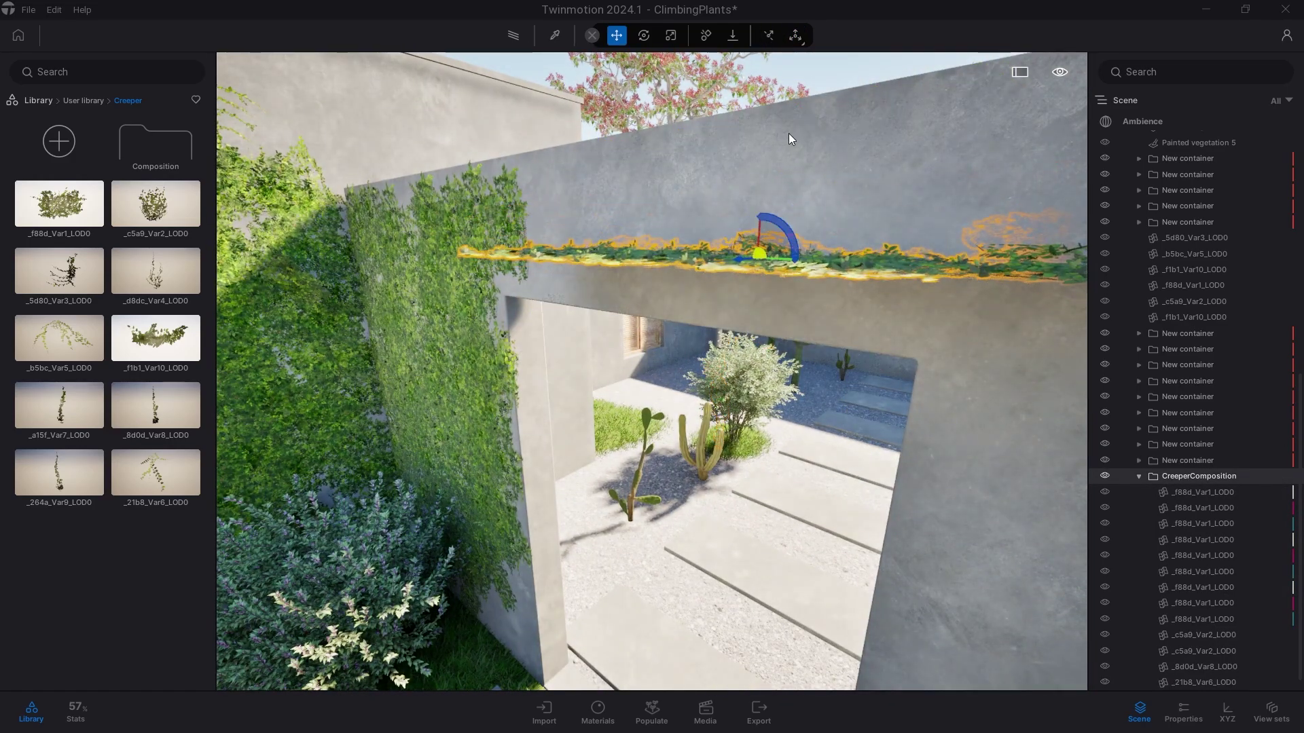
pyautogui.click(796, 34)
pyautogui.press('f')
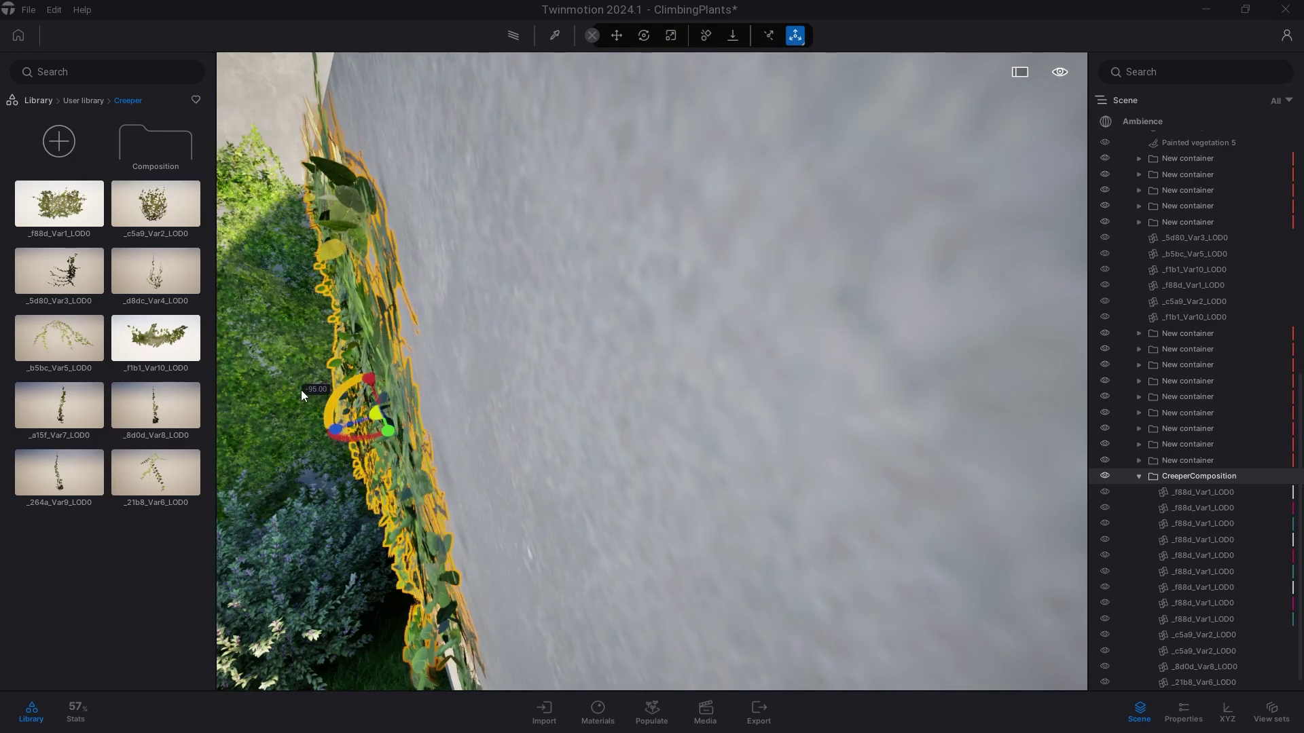
pyautogui.moveTo(300, 391); pyautogui.dragTo(450, 357)
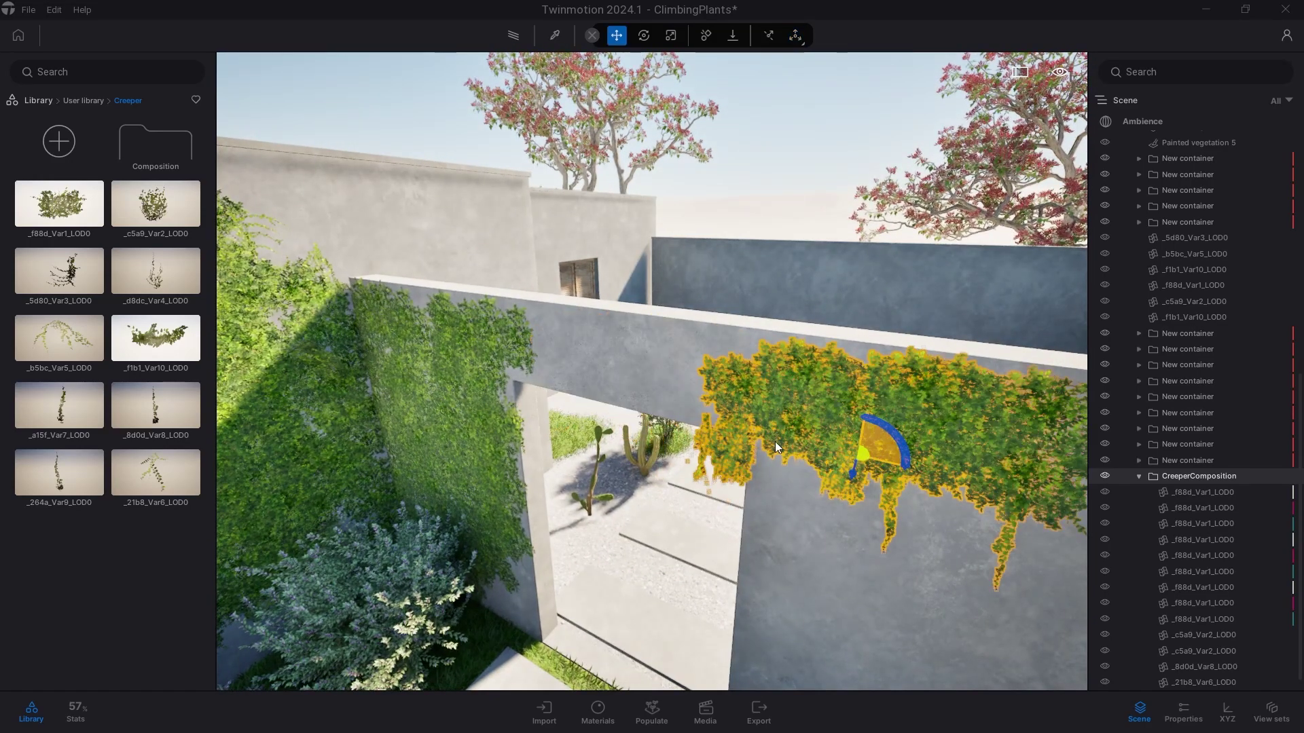
pyautogui.moveTo(775, 447); pyautogui.dragTo(678, 388)
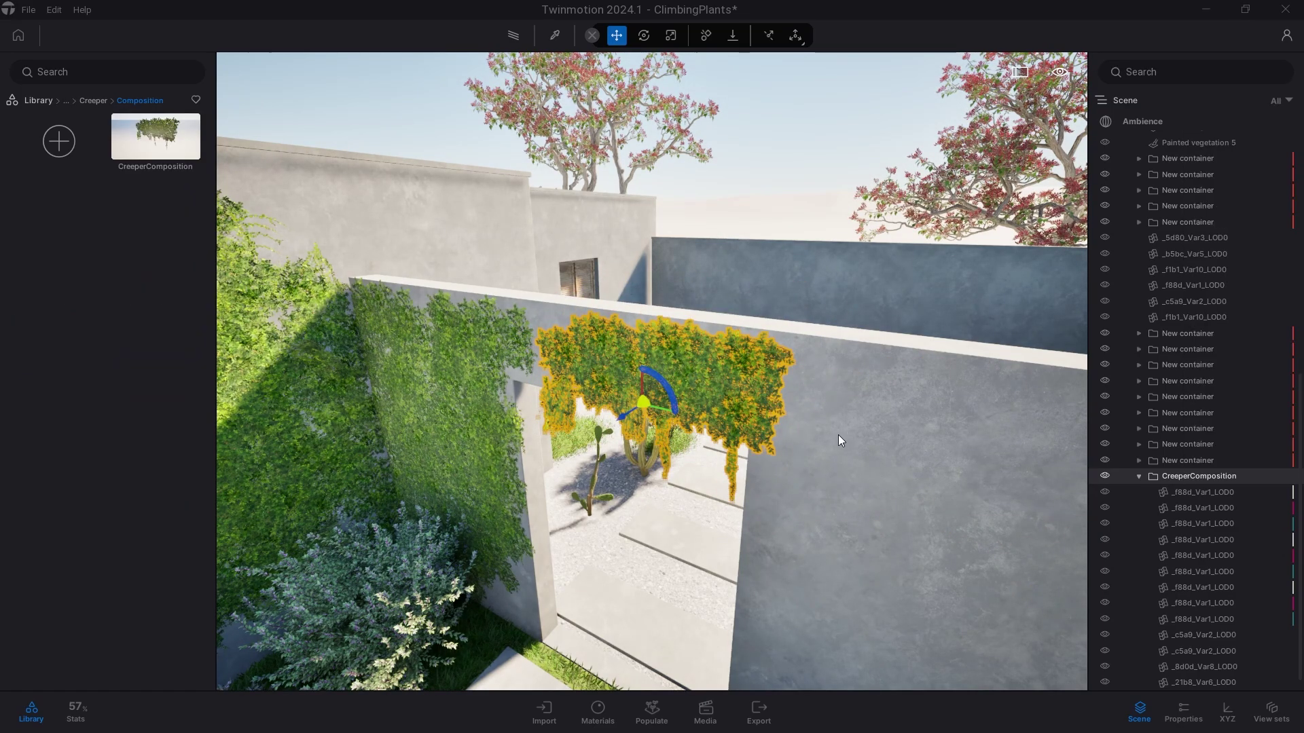
pyautogui.scroll(5, 839, 436)
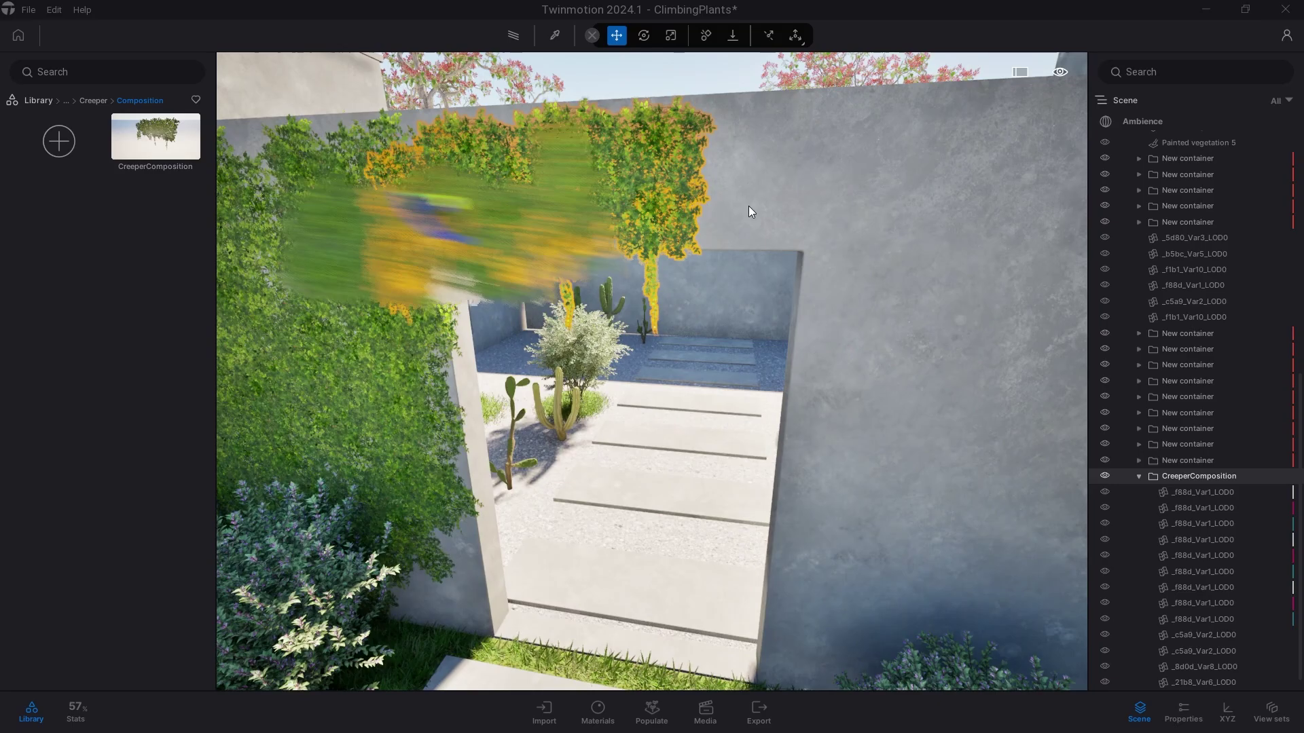
# - Drop a second CreeperComposition from the Composition library onto the right wall above the doorway
pyautogui.moveTo(749, 207)
pyautogui.mouseDown()
pyautogui.moveTo(807, 183)
pyautogui.moveTo(789, 256)
pyautogui.mouseUp()
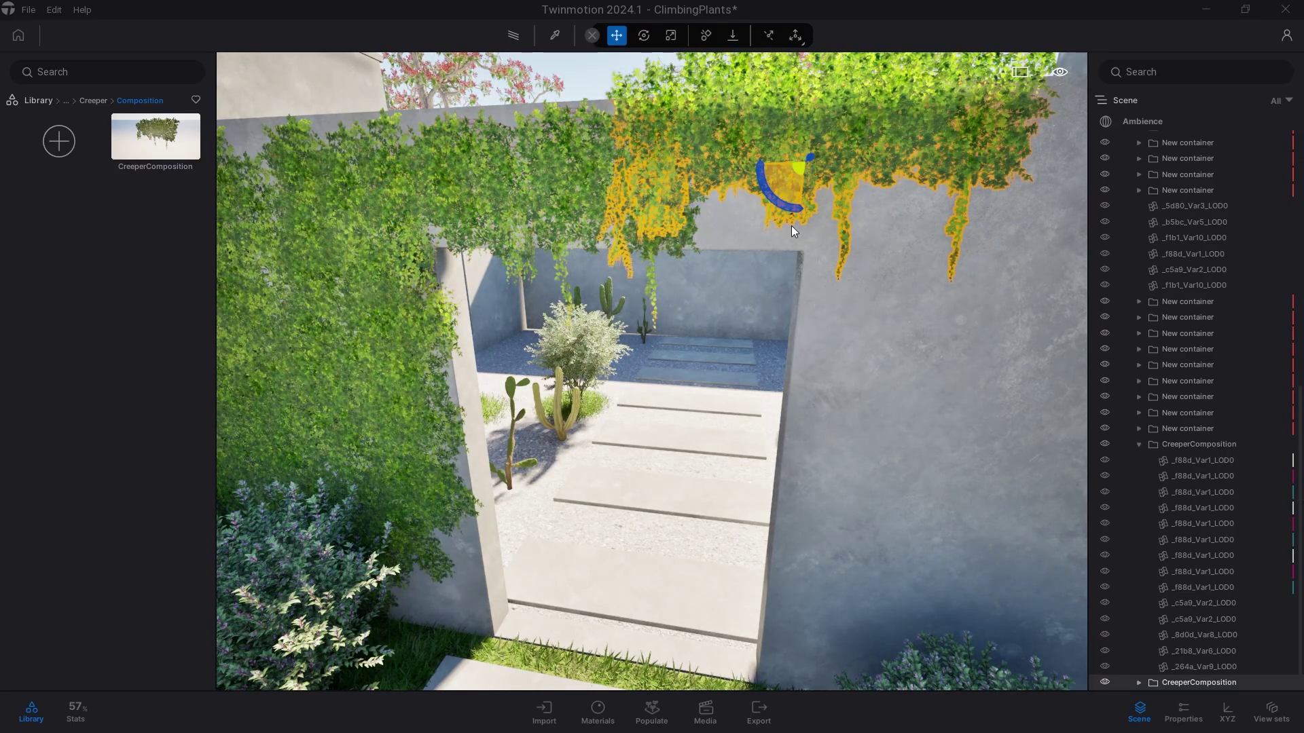